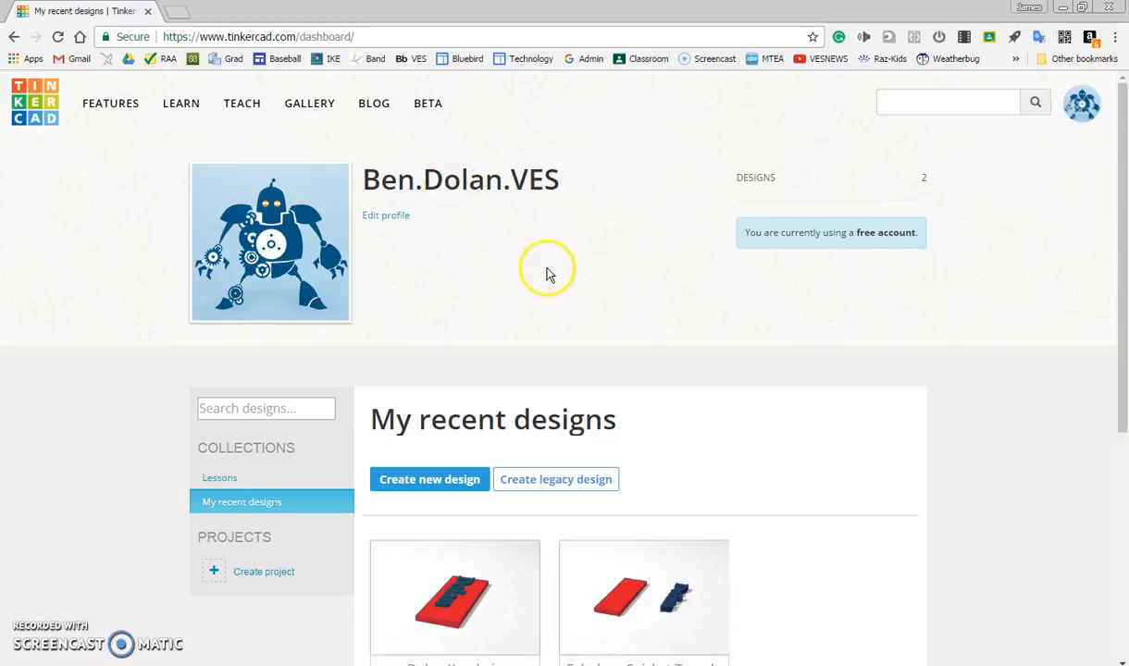
- Create a new design from the recent designs dashboard
scroll(550, 283, "down", 1)
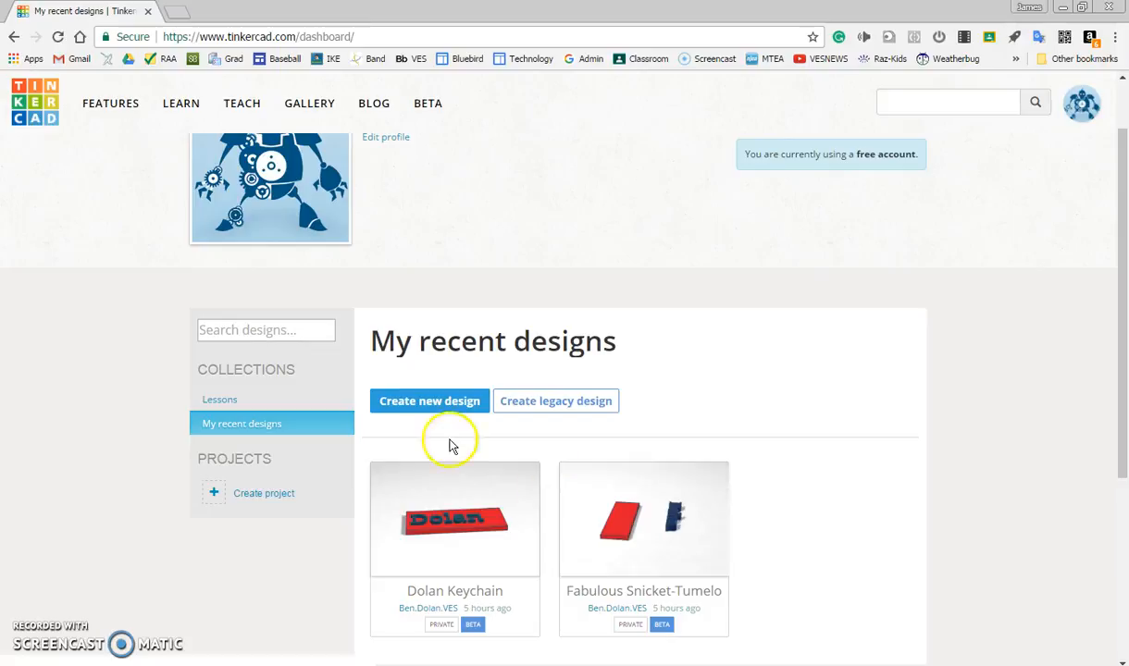
left_click(432, 410)
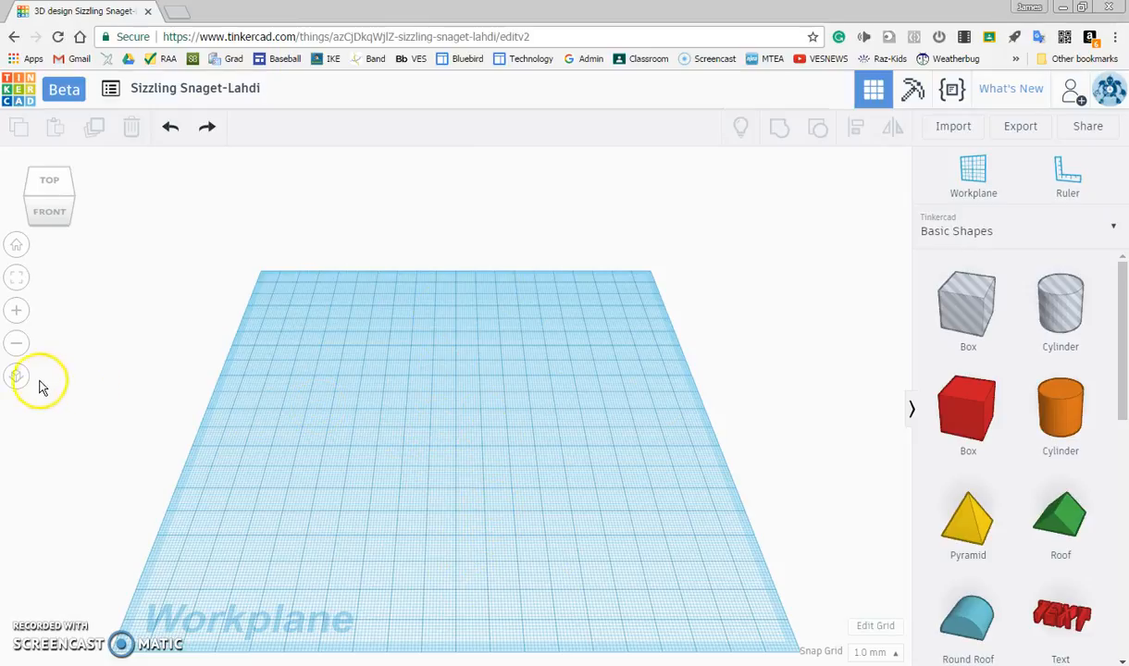
- Examine the empty workplane at different zoom levels and from the home, top and front views
left_click(17, 312)
left_click(19, 342)
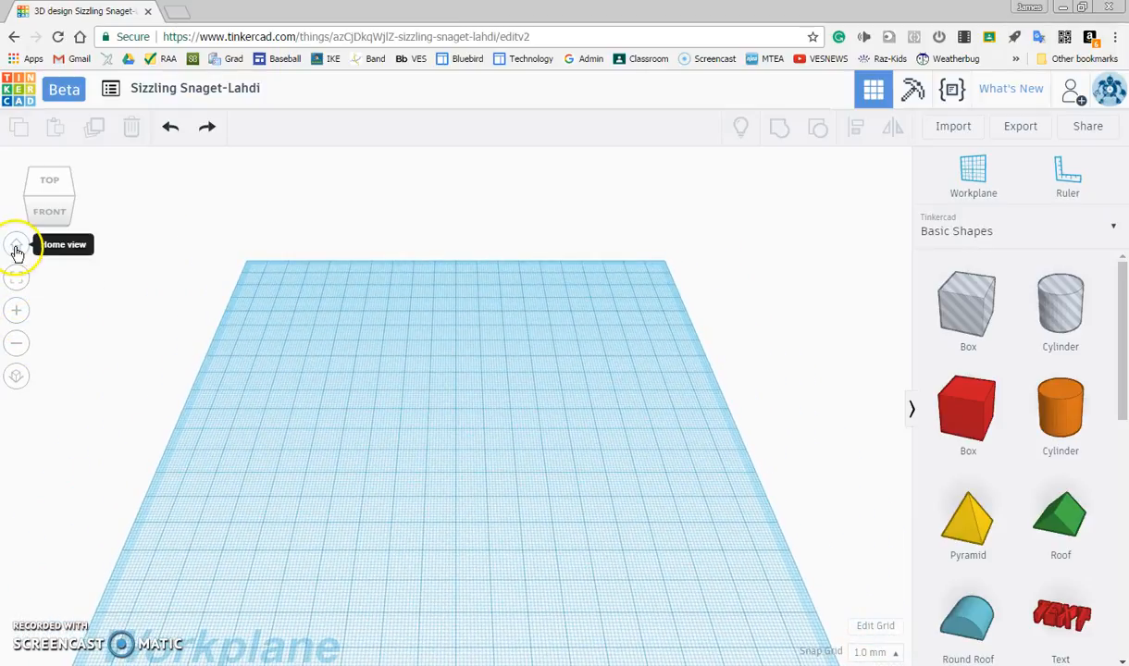
left_click(18, 344)
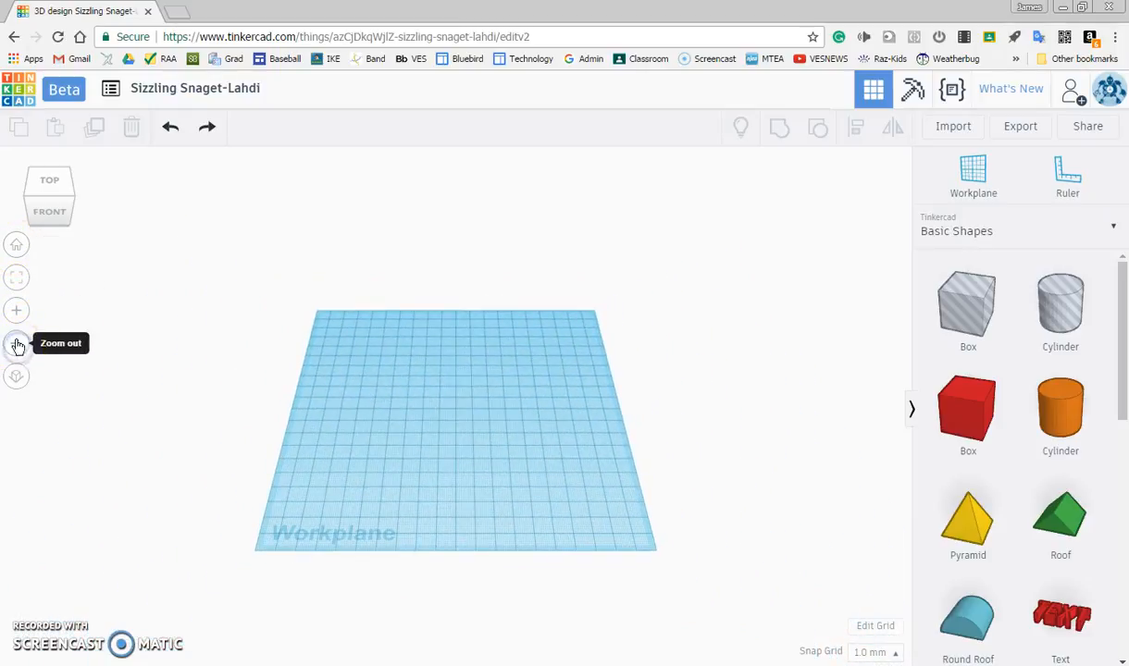
left_click(17, 247)
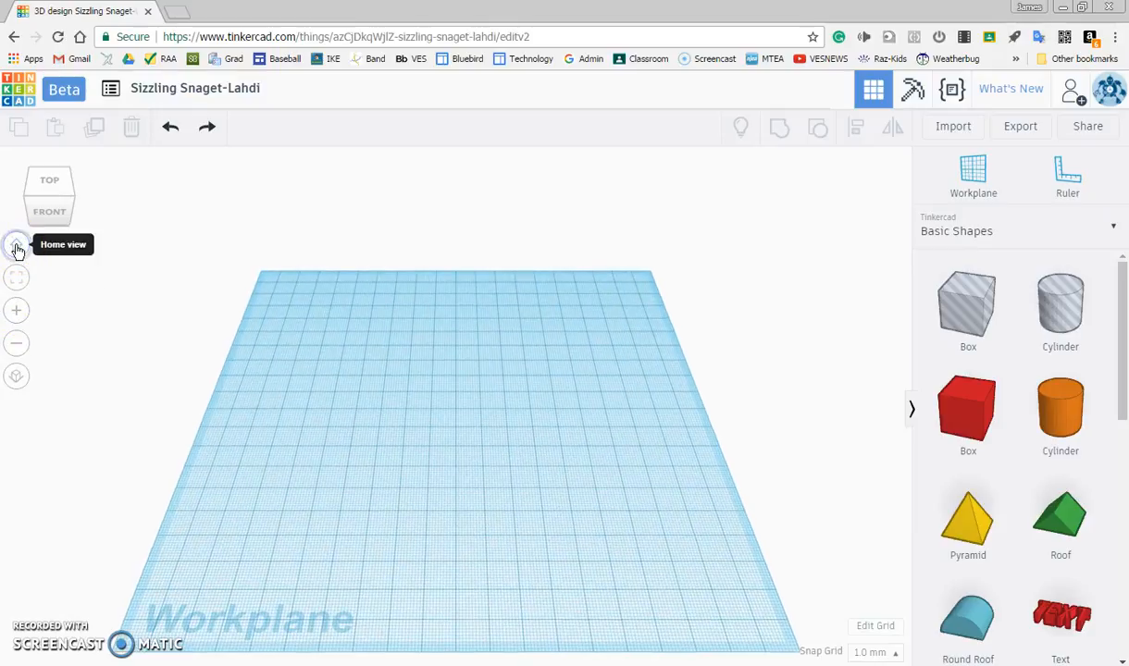
left_click(48, 185)
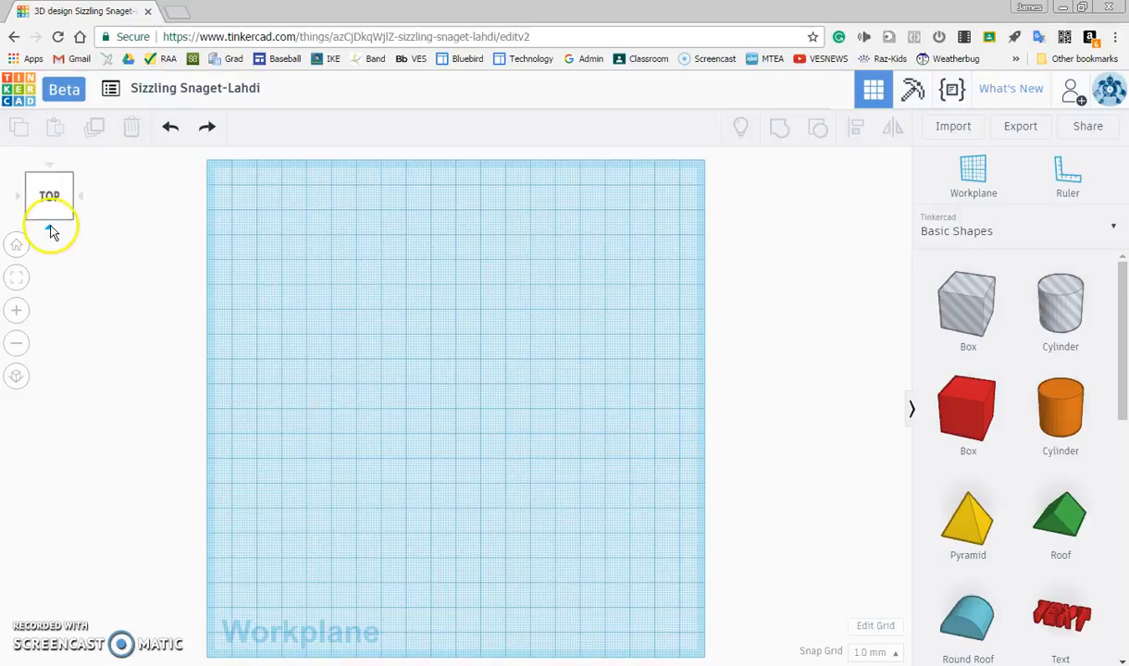
left_click(50, 229)
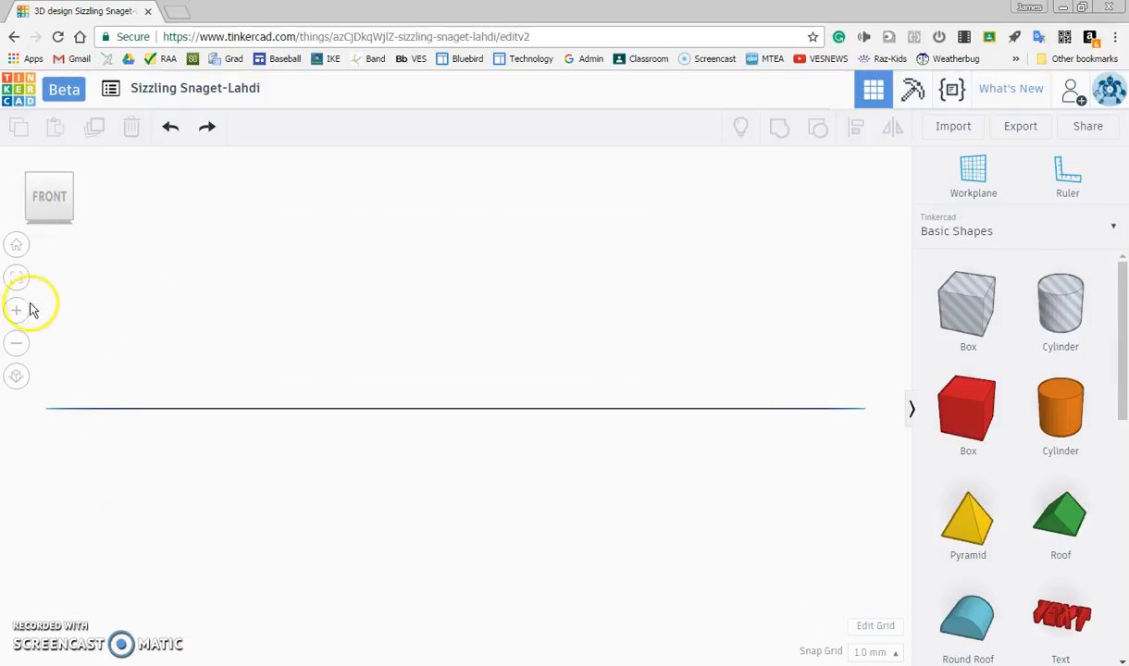
left_click(18, 352)
- Examine the empty workplane by orbiting from the front to an angled top view, zooming in and out, and rotating it
right_click_drag(335, 323, 323, 447)
left_click(403, 398)
right_click_drag(439, 435, 451, 480)
scroll(451, 481, "up", 5)
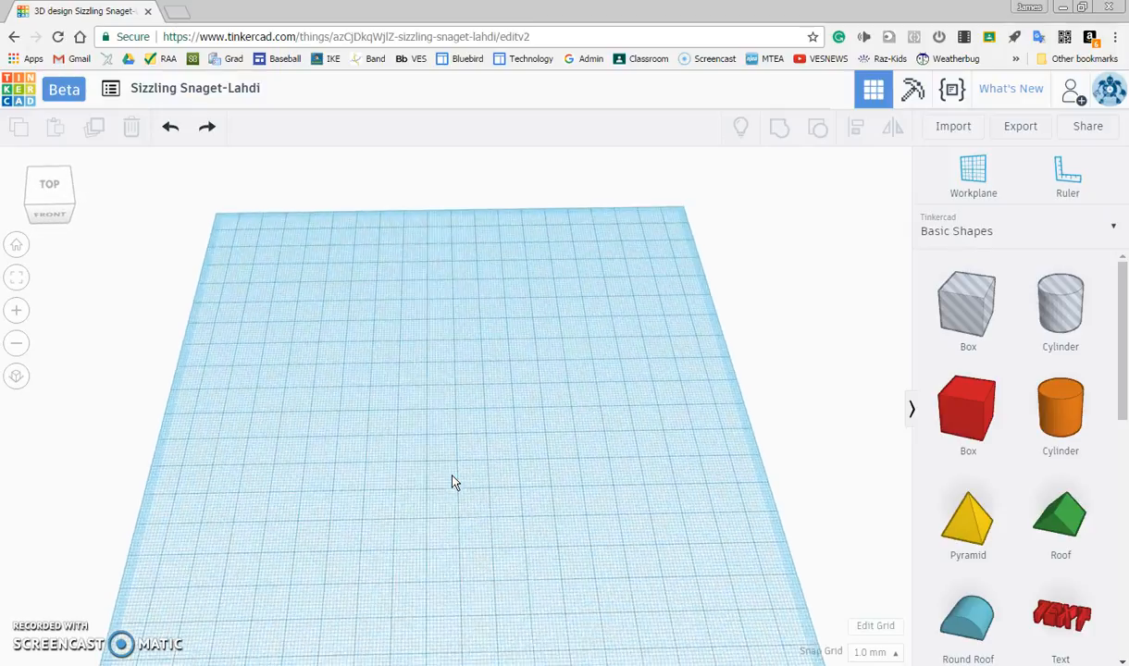
scroll(451, 479, "down", 5)
scroll(452, 480, "up", 4)
scroll(451, 478, "down", 4)
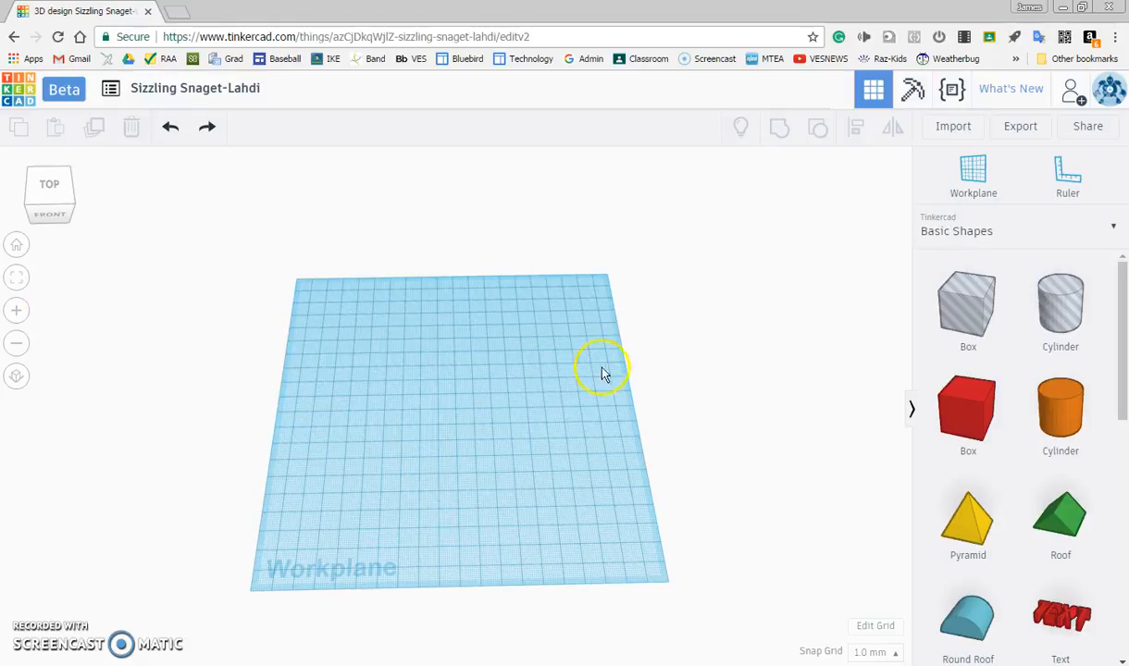
right_click_drag(608, 414, 554, 370)
right_click_drag(520, 519, 571, 566)
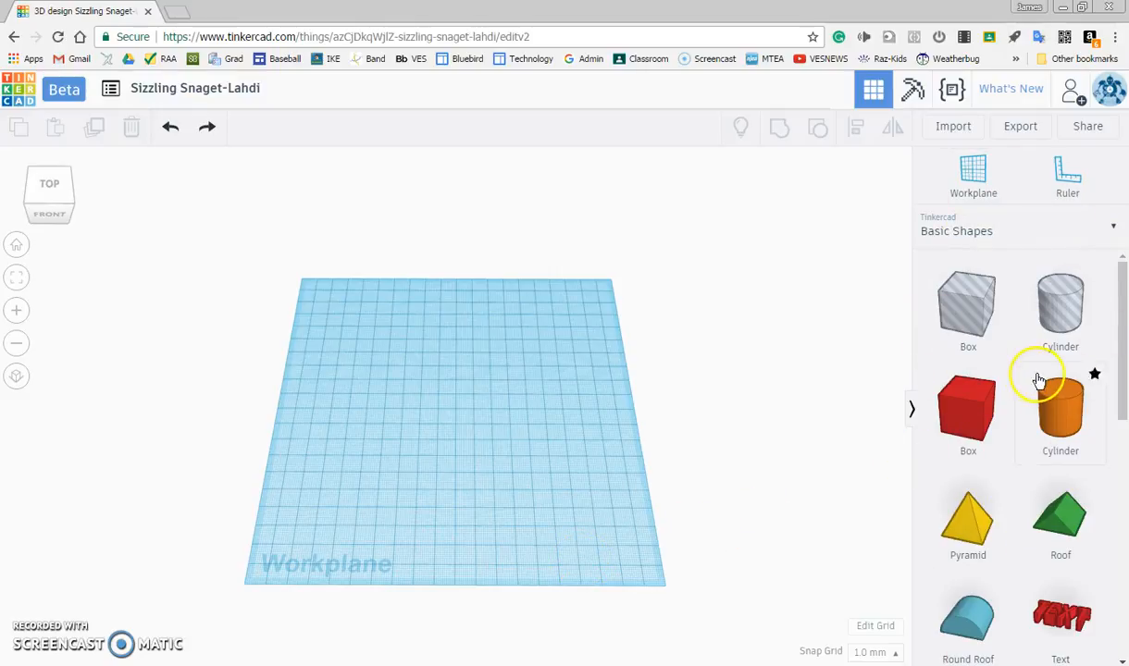
- Place a red solid box from the Basic Shapes near the centre of the workplane
left_click(1113, 231)
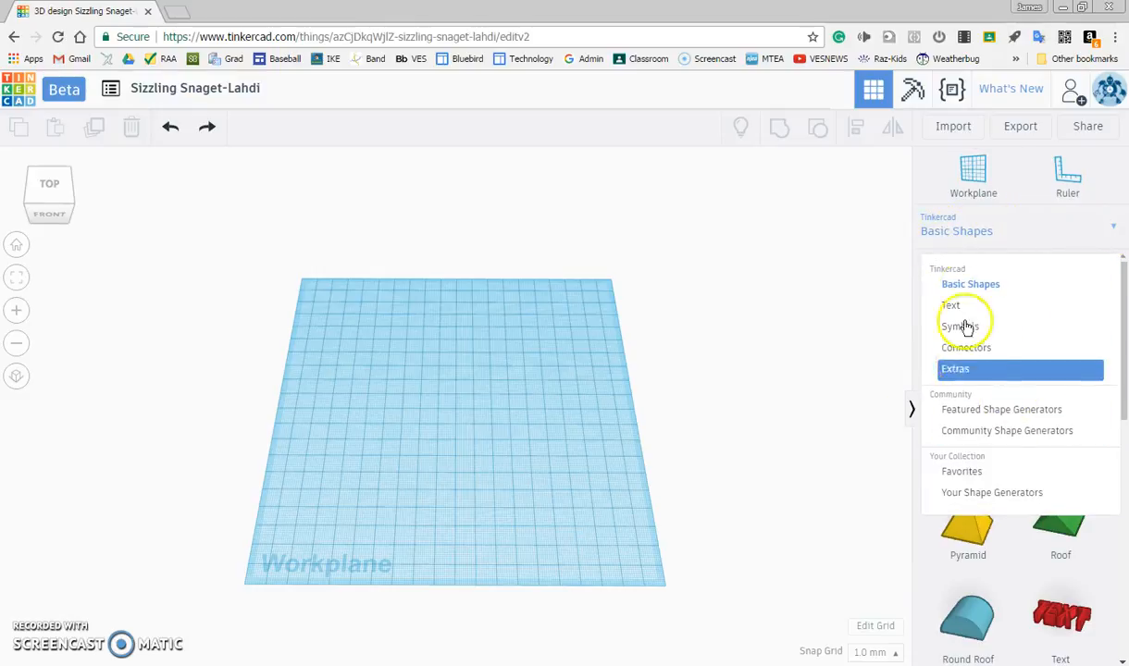
left_click(951, 234)
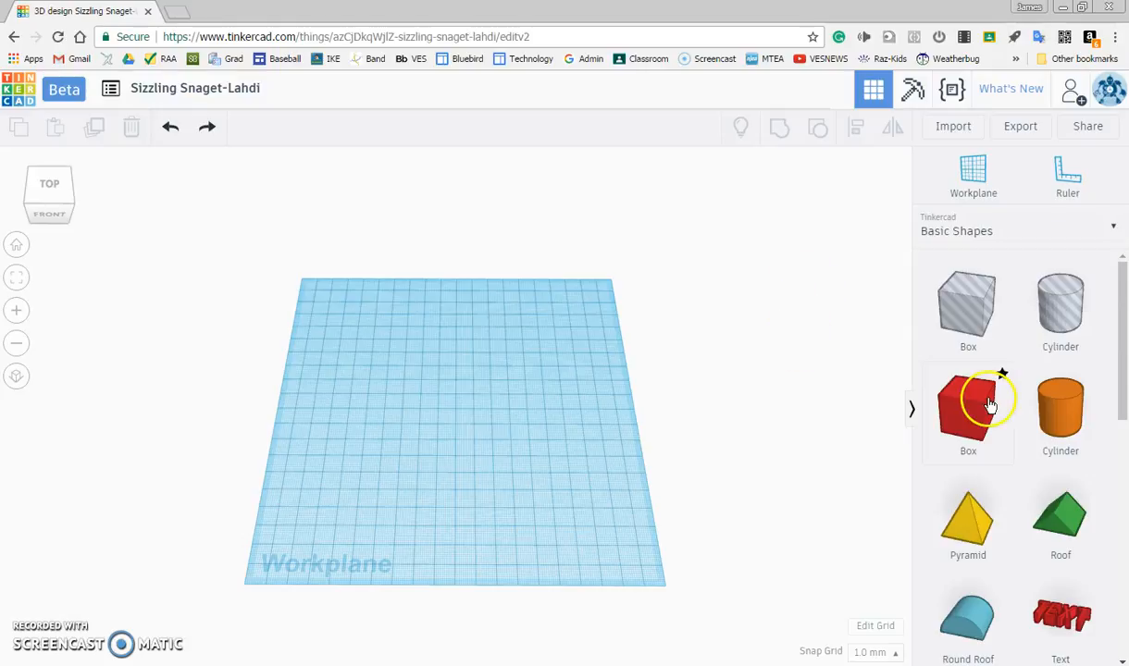
left_click_drag(973, 414, 434, 407)
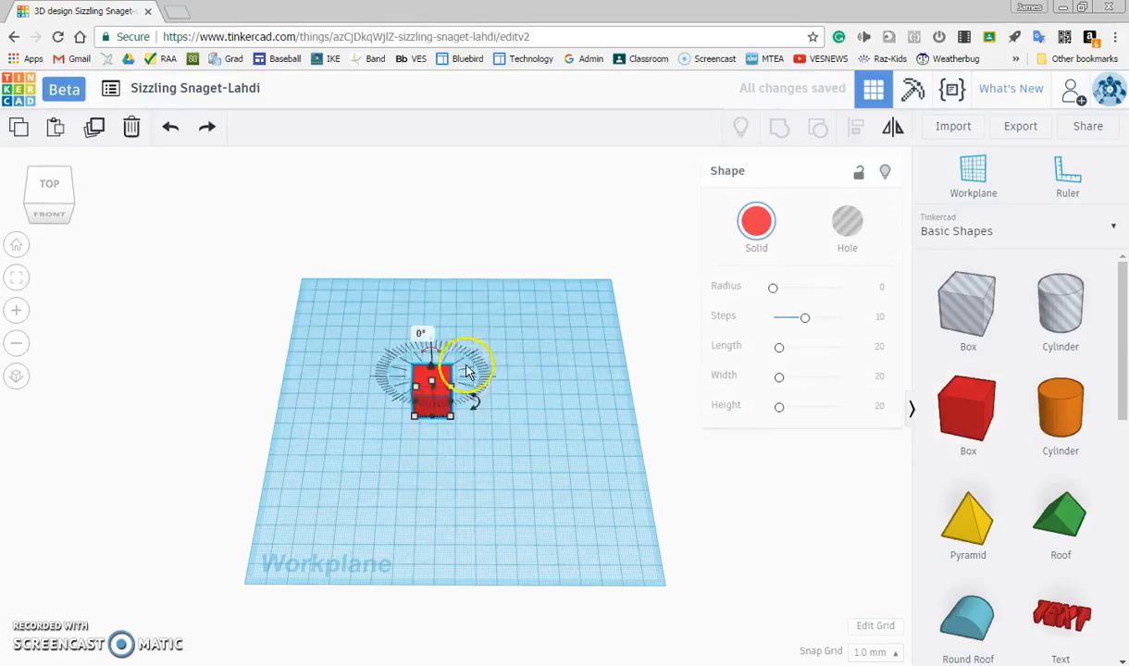
- Stretch the red box's base to 85 by 35 mm and shift it 15 mm left and 3 mm toward the front
right_click_drag(481, 522, 483, 547)
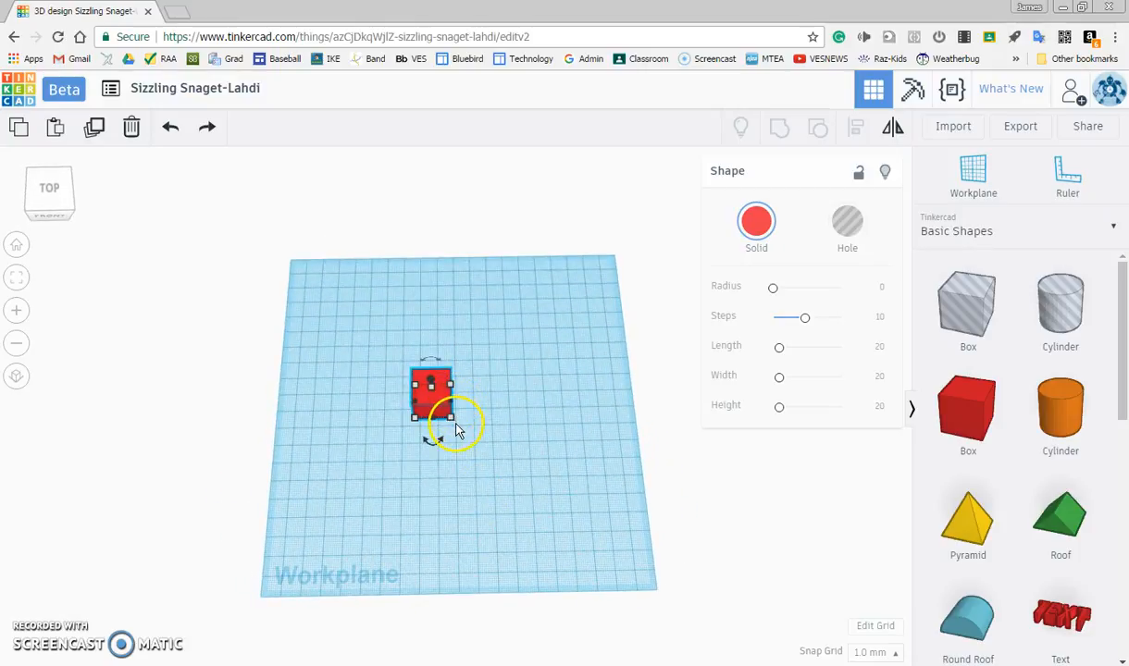
mouse_move(452, 420)
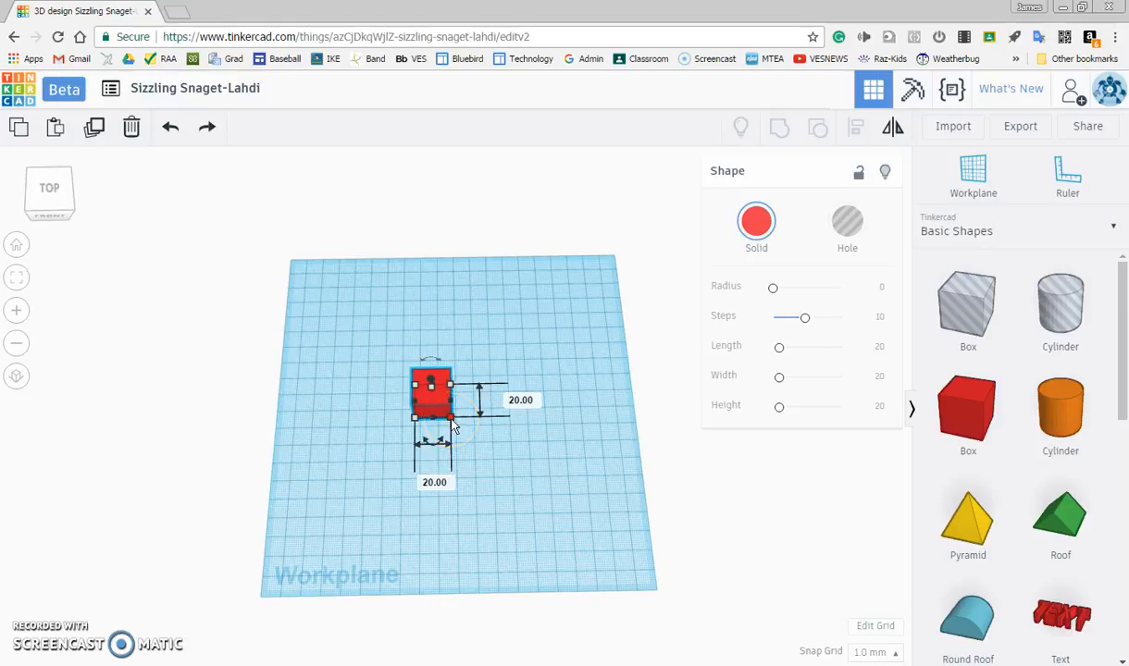
left_click_drag(449, 418, 567, 440)
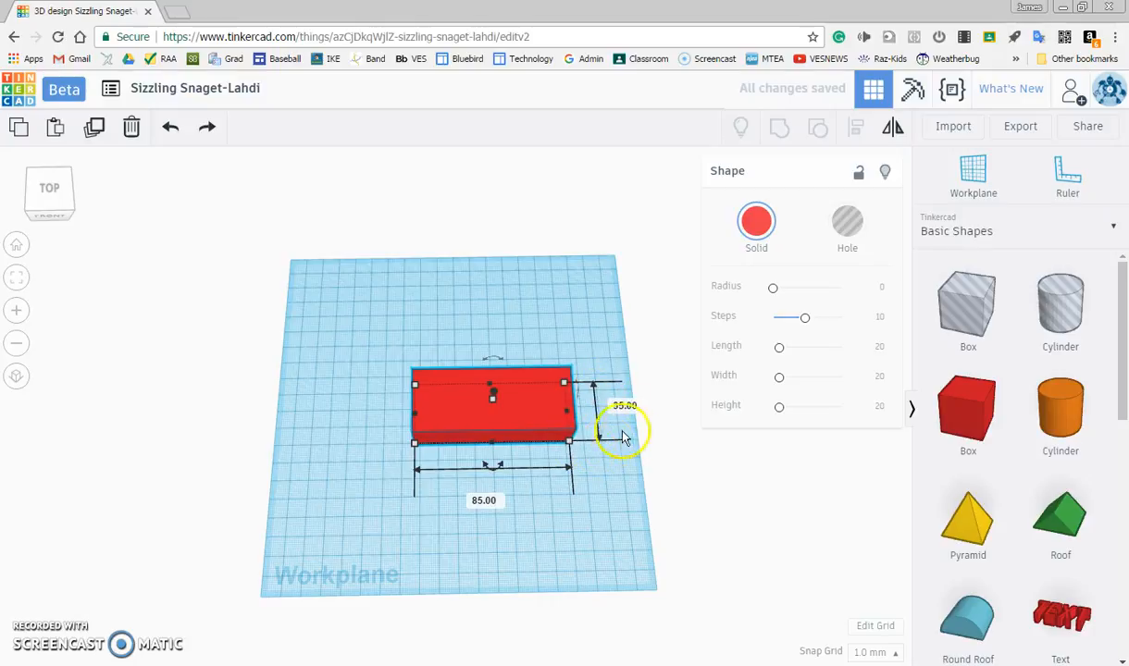
left_click_drag(539, 401, 518, 415)
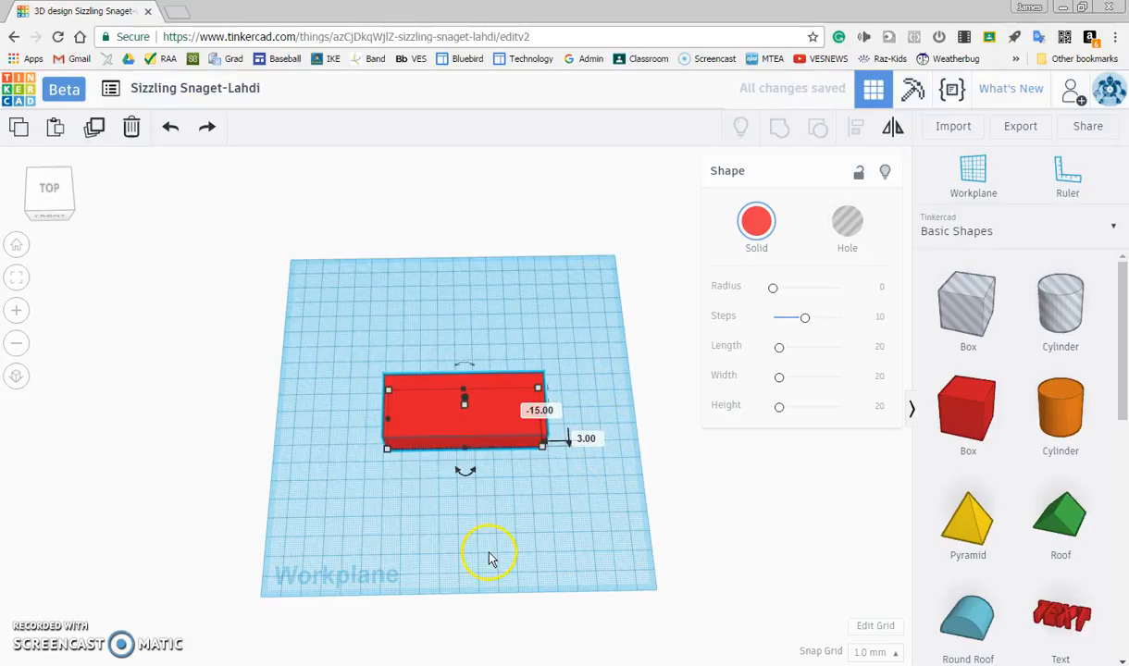
- Lower the red box's height to 4 mm to make a thin plate
right_click_drag(490, 553, 490, 437)
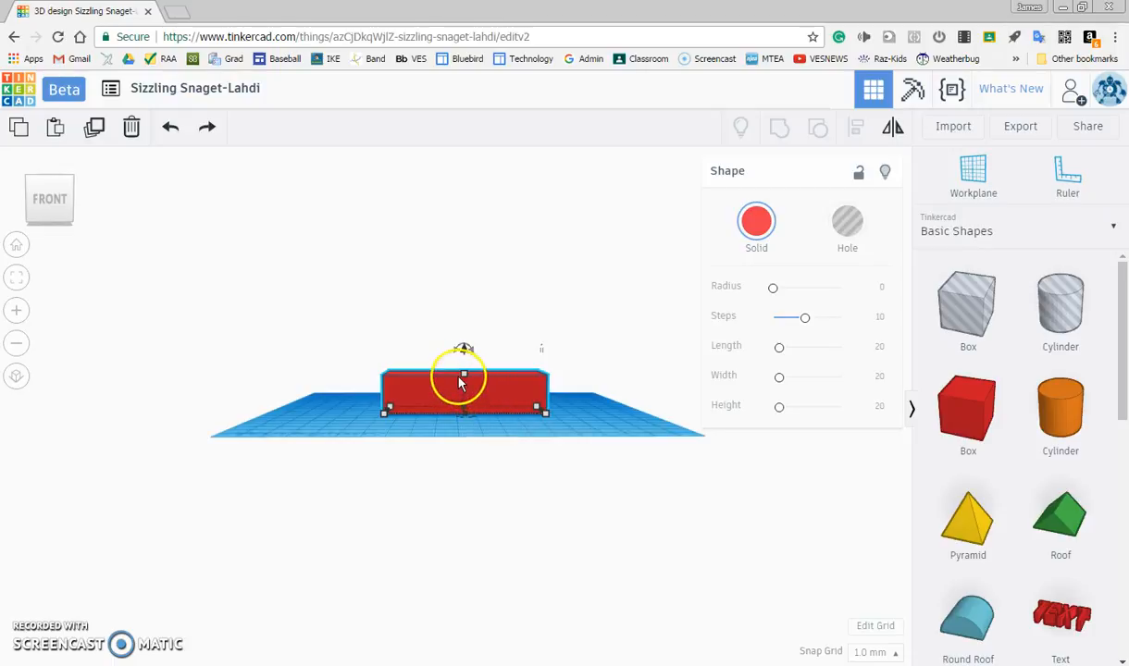
mouse_move(465, 379)
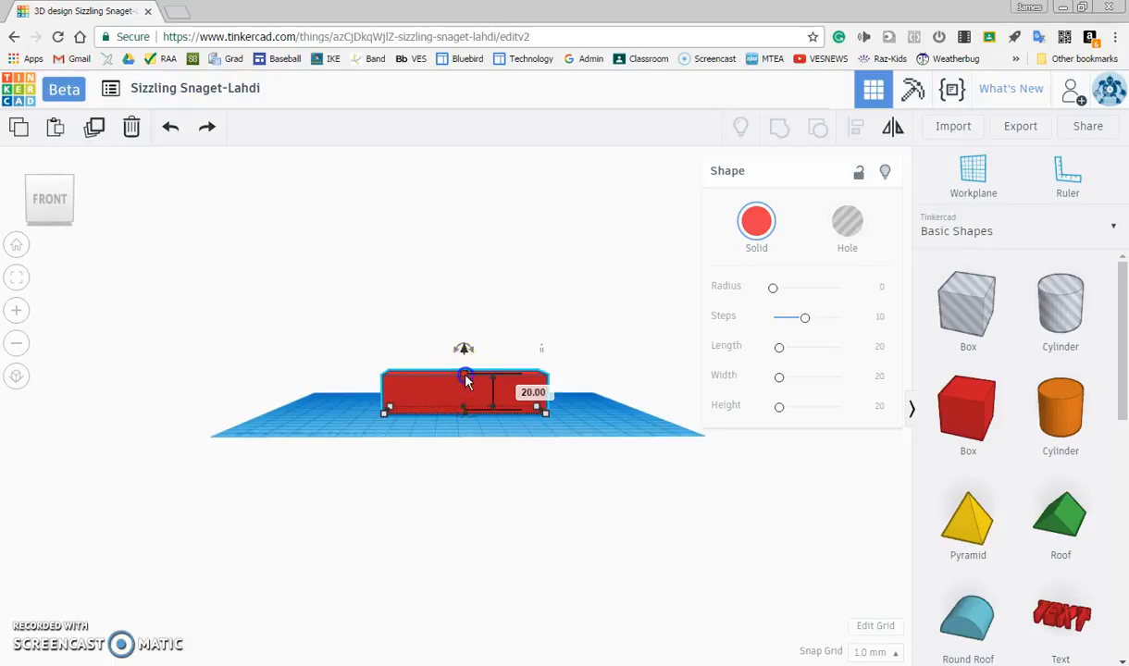
left_click_drag(462, 382, 461, 405)
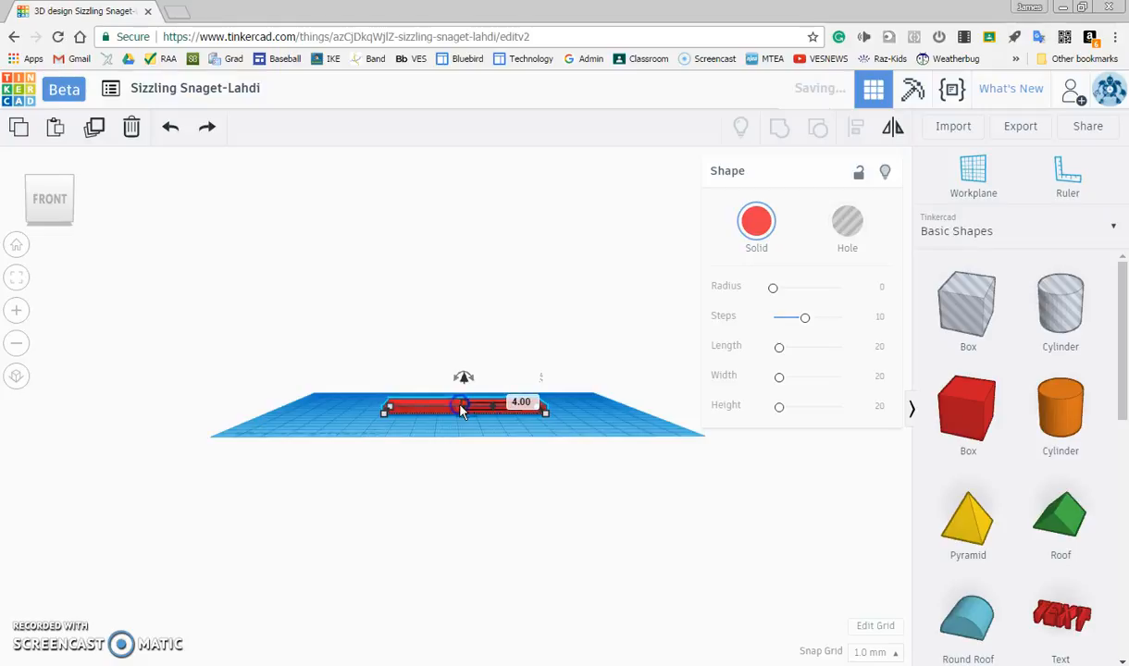
- Place a text shape on the red plate and resize it to about 64 by 21 mm
right_click_drag(595, 392, 597, 519)
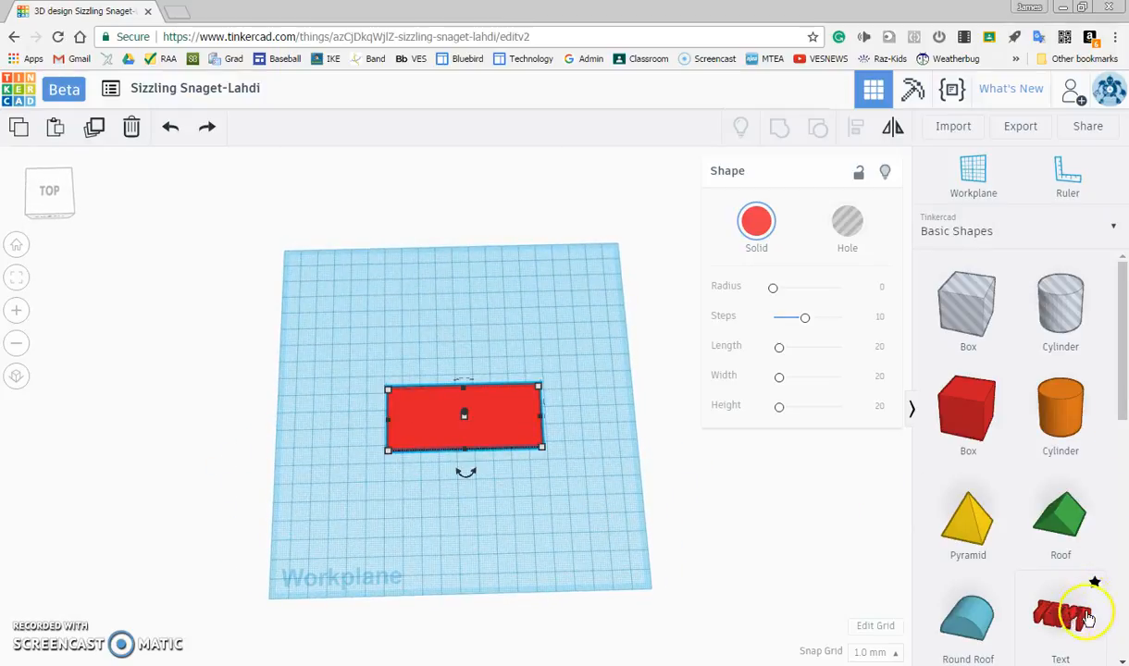
left_click_drag(1067, 622, 465, 418)
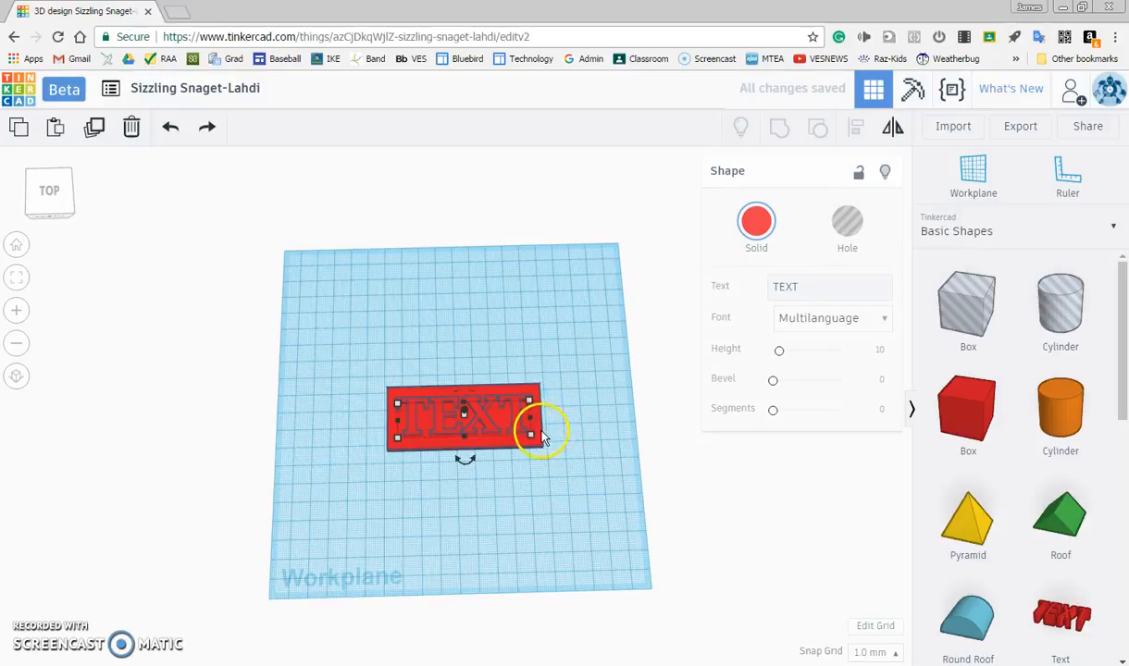
mouse_move(531, 443)
left_click_drag(531, 435, 514, 435)
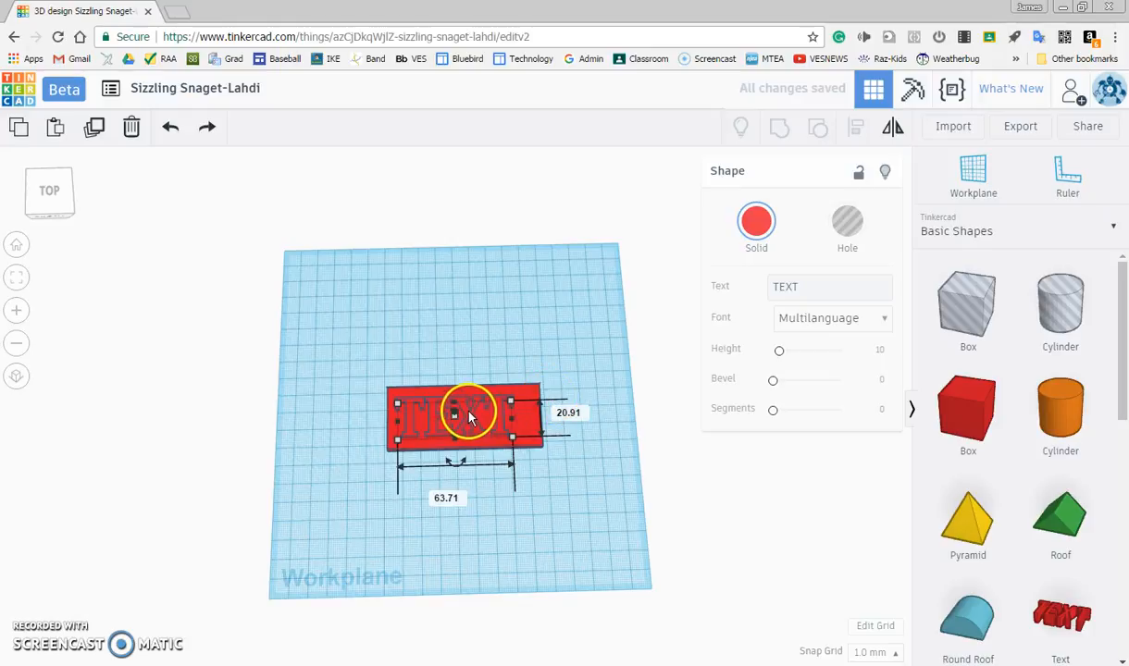
- Replace the text shape's wording with the owner's surname and colour it dark blue
left_click_drag(801, 293, 715, 296)
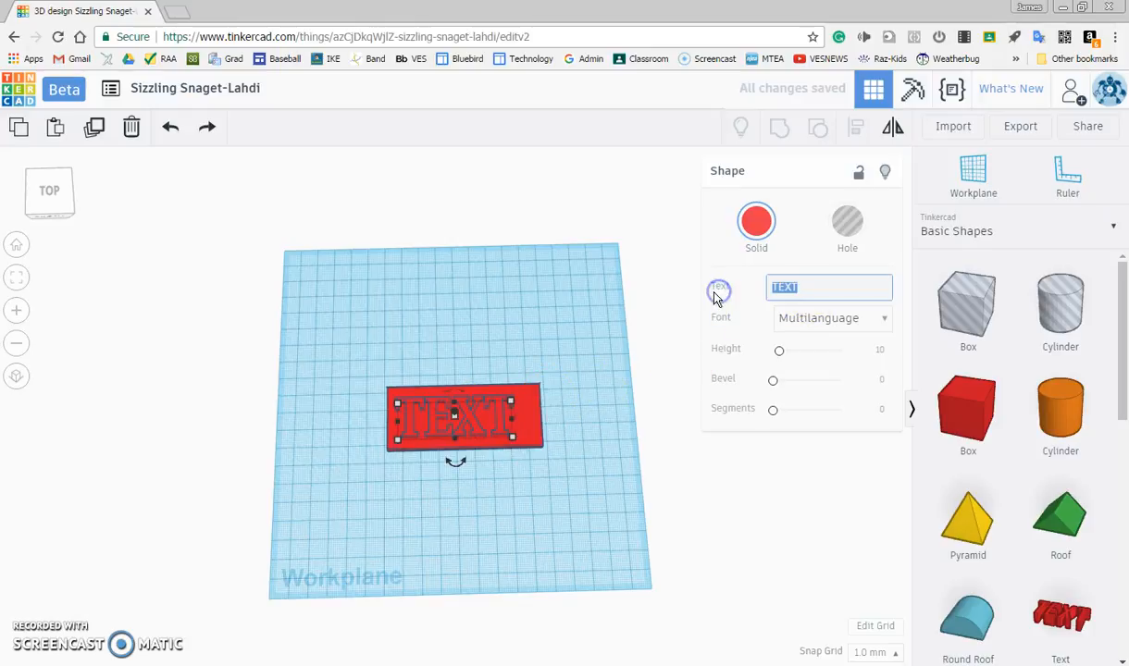
type("Dolan")
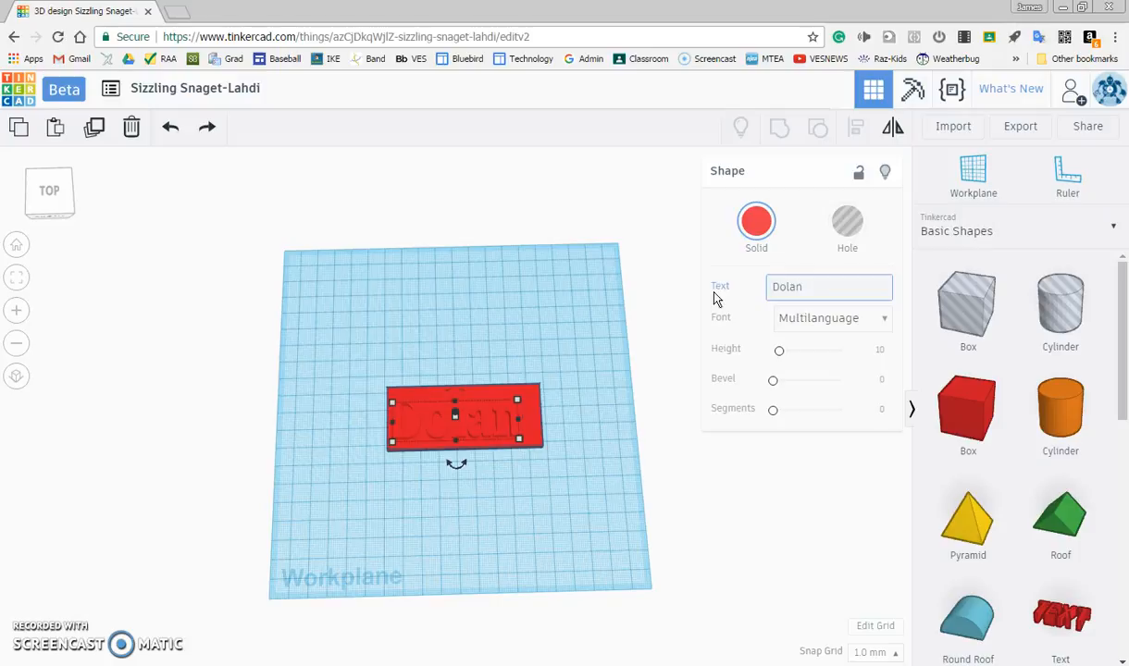
left_click(766, 231)
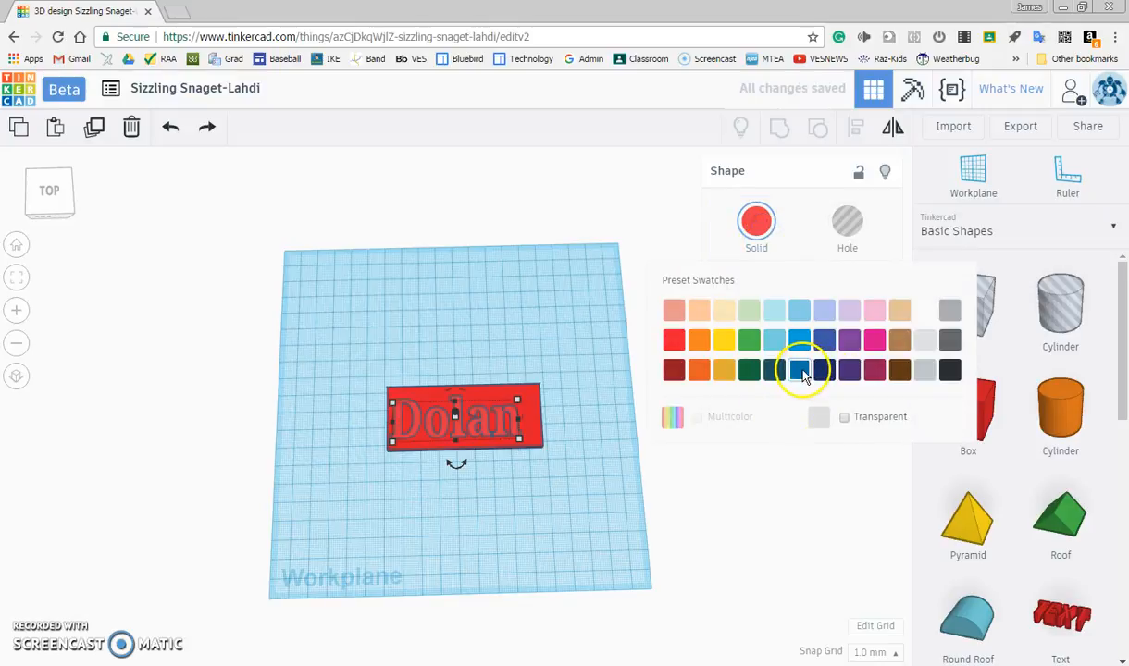
left_click(799, 370)
left_click(559, 533)
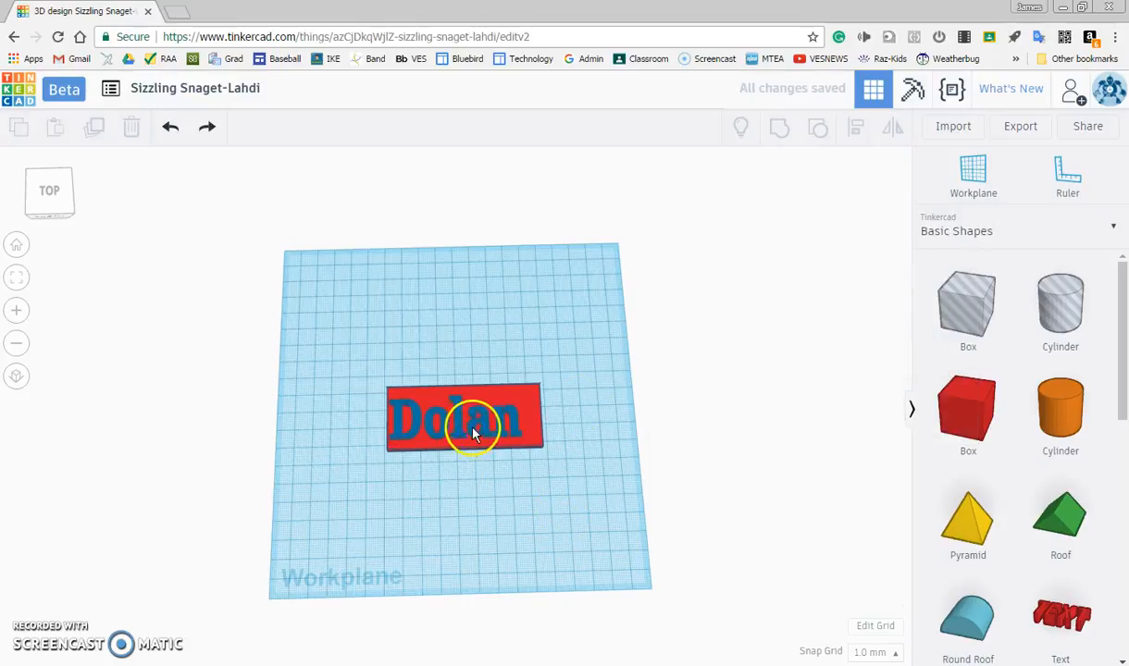
- Nudge the name text about 3 mm toward the plate's back edge and lower its height to 7 mm
left_click(456, 432)
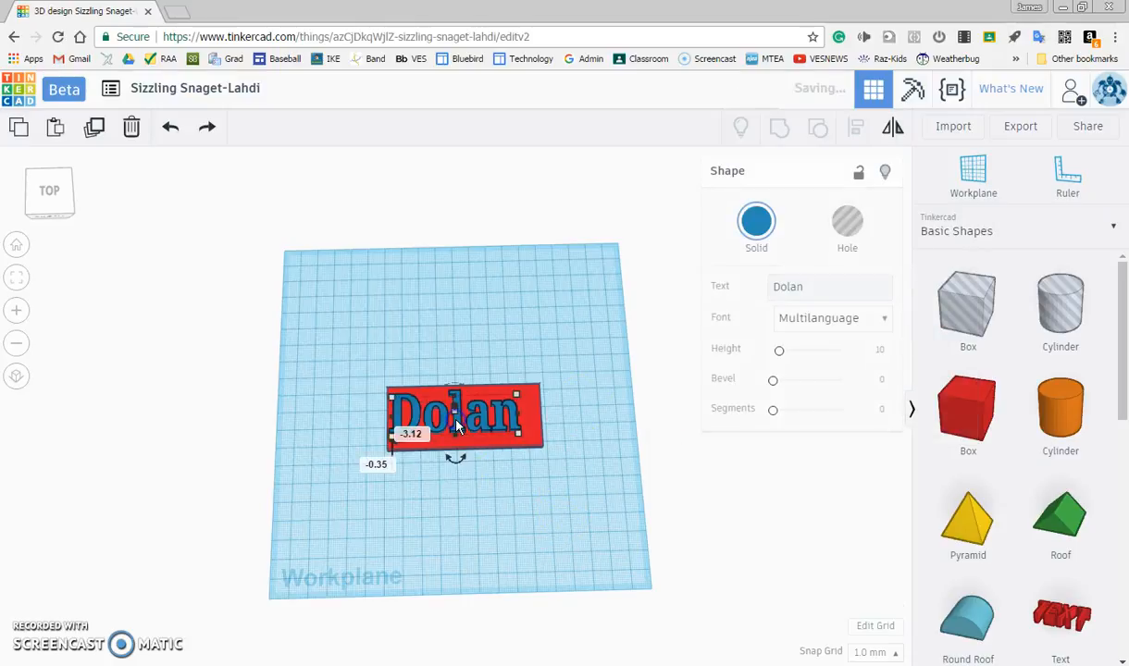
right_click_drag(506, 496, 504, 365)
left_click(456, 392)
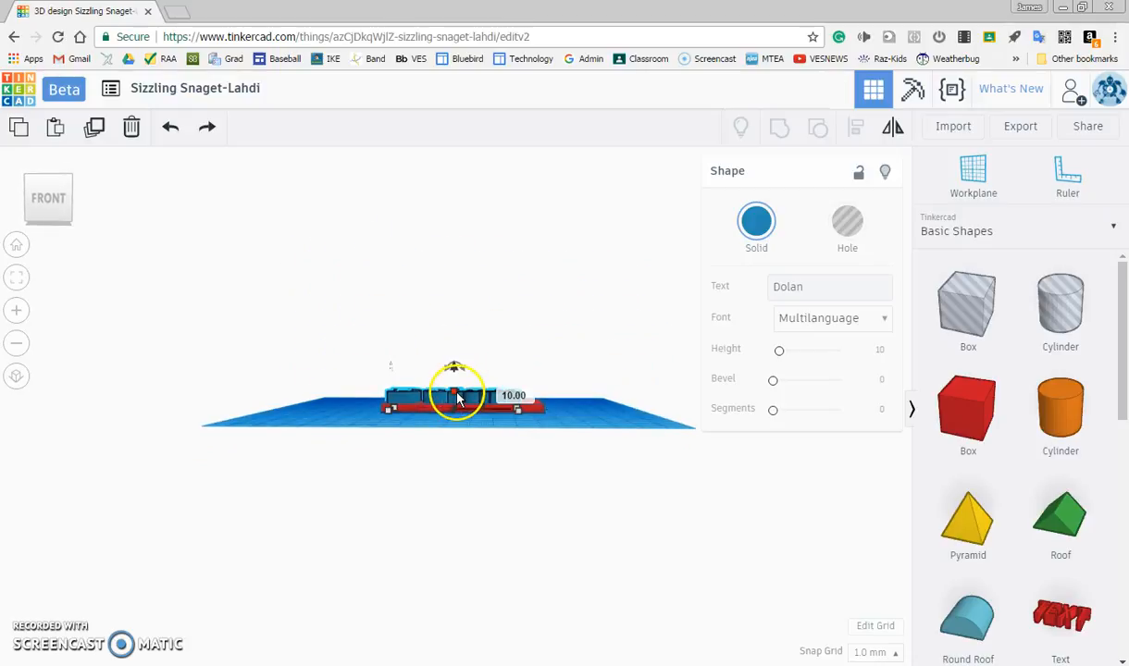
left_click_drag(455, 396, 454, 396)
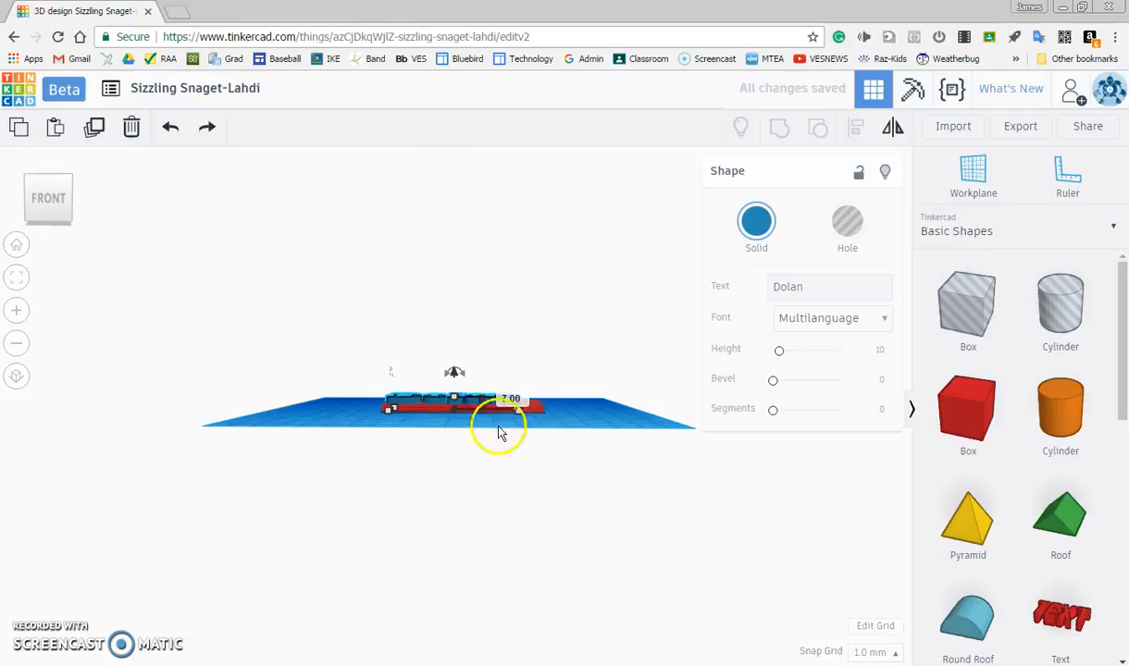
left_click(546, 421)
- Place a cylinder hole at the plate's right end beside the name and shrink it to 9 by 9 mm
right_click_drag(600, 393, 608, 534)
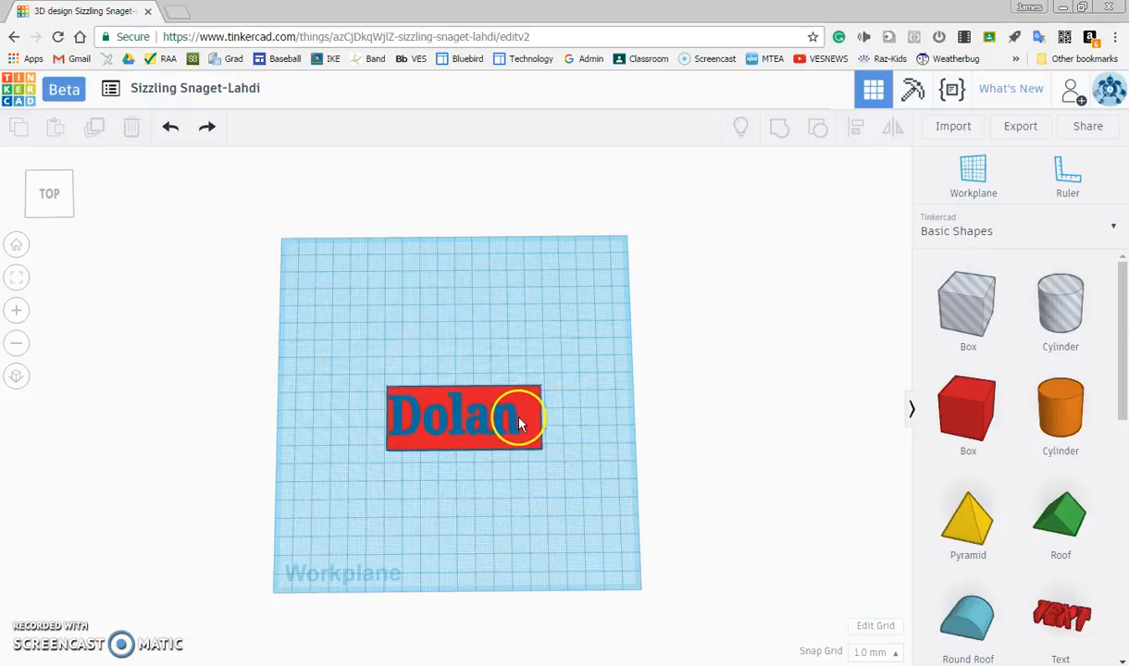
left_click_drag(1062, 311, 549, 429)
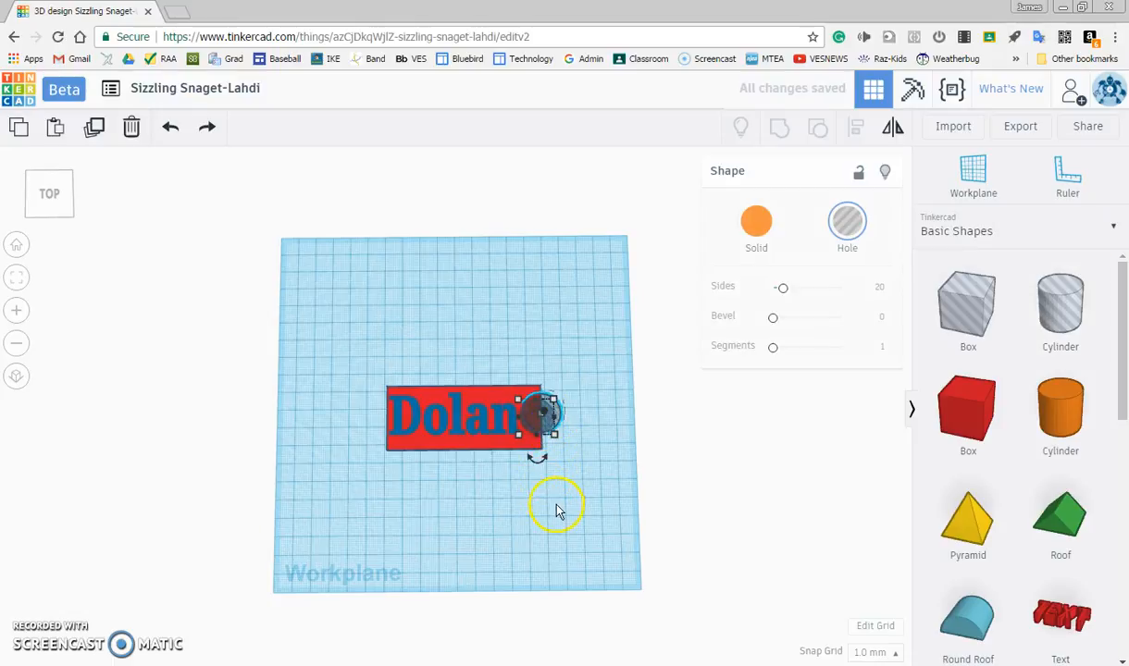
mouse_move(559, 500)
right_mouse_down()
mouse_move(569, 399)
mouse_move(540, 229)
mouse_move(254, 229)
mouse_move(383, 464)
mouse_move(519, 486)
mouse_move(563, 466)
mouse_move(559, 504)
right_mouse_up()
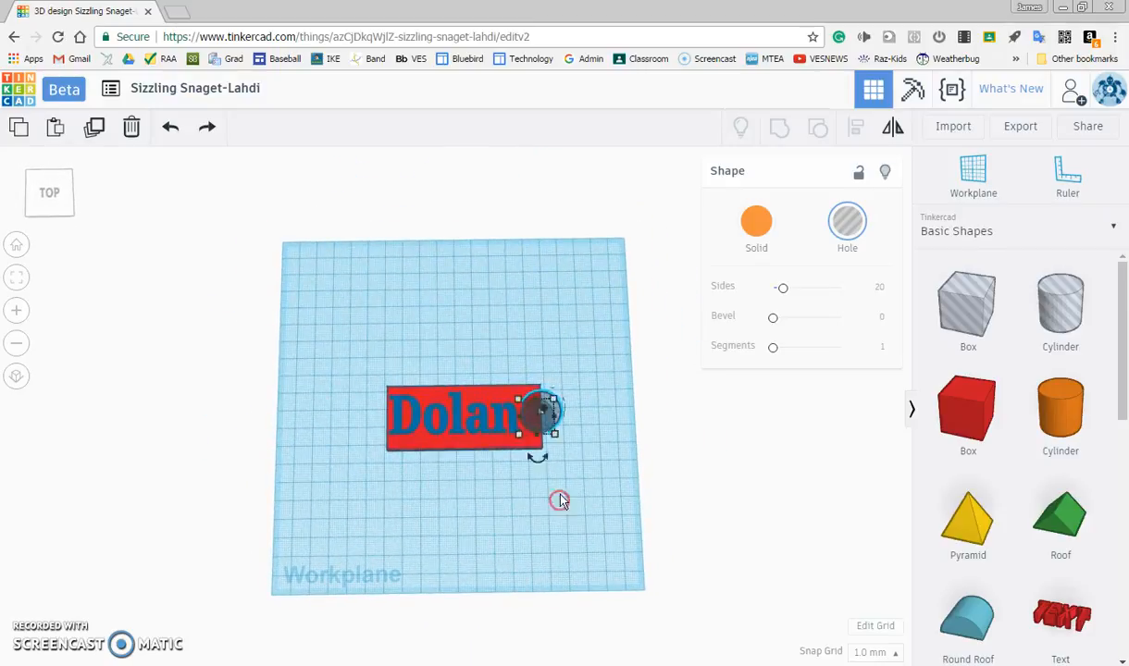
left_click_drag(532, 411, 546, 398)
left_click_drag(533, 453, 530, 450)
left_click(457, 442)
left_click(540, 422)
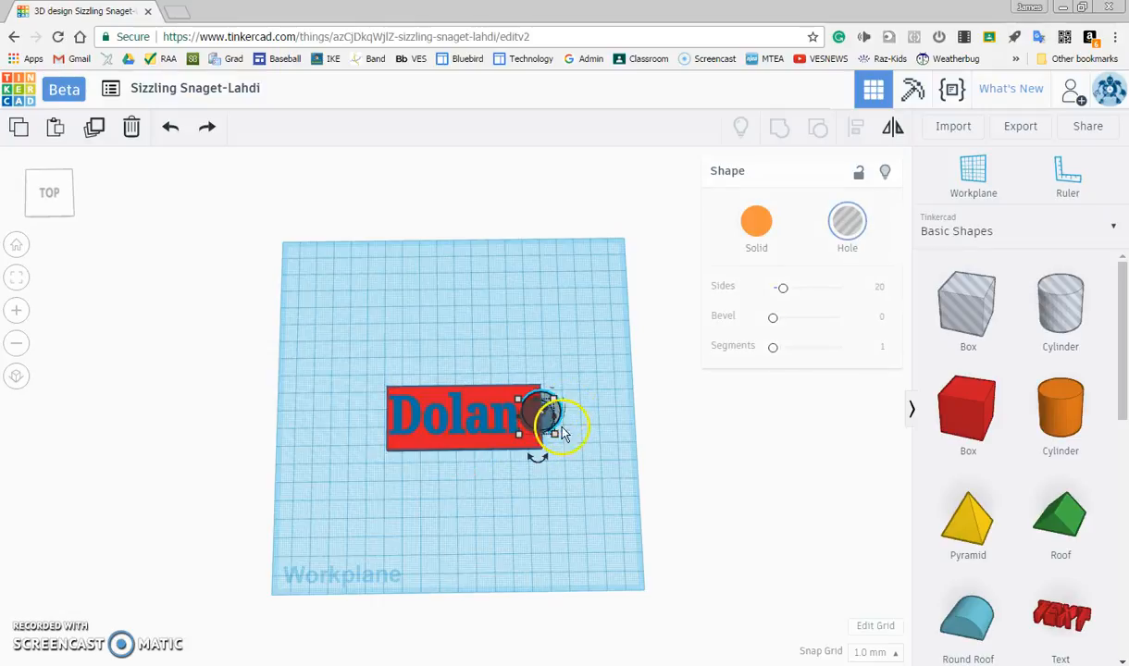
left_click_drag(555, 442, 533, 416)
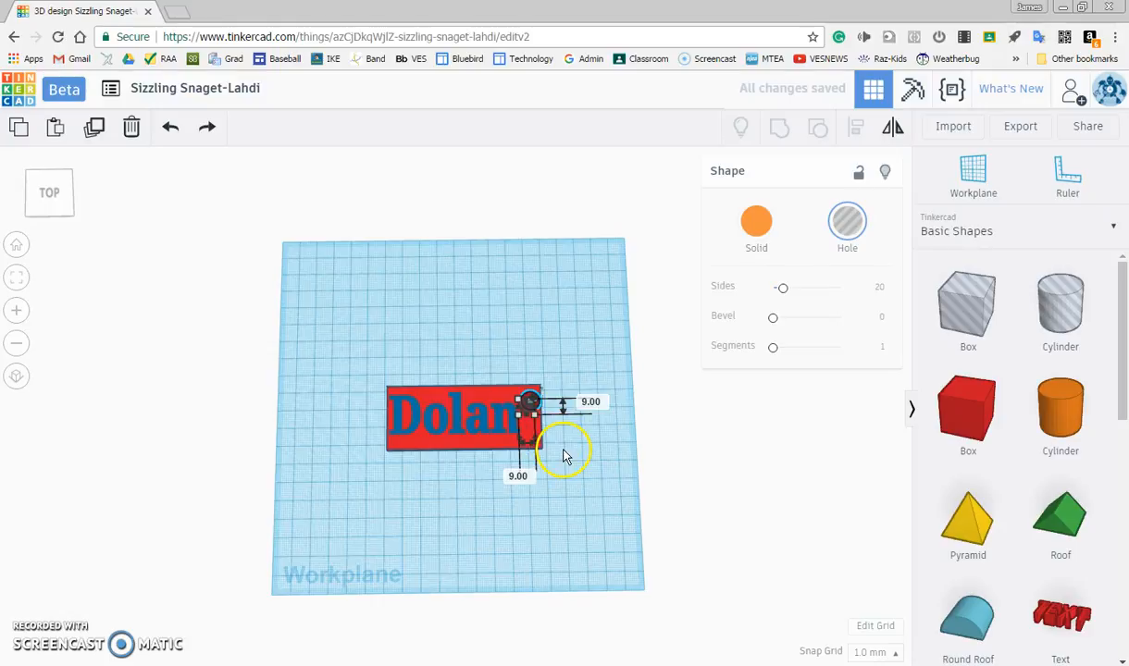
- Move the cylinder hole about 8 mm toward the plate's front edge and stretch the plate a little longer beyond the hole
left_click(567, 456)
left_click(534, 413)
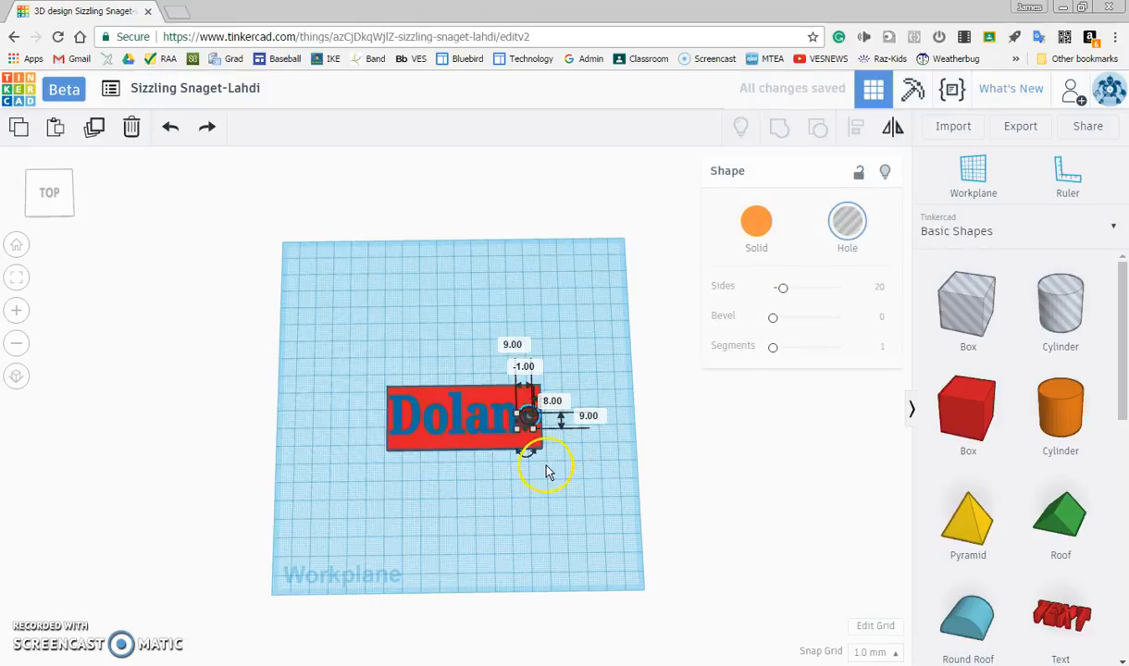
left_click(518, 457)
left_click(527, 446)
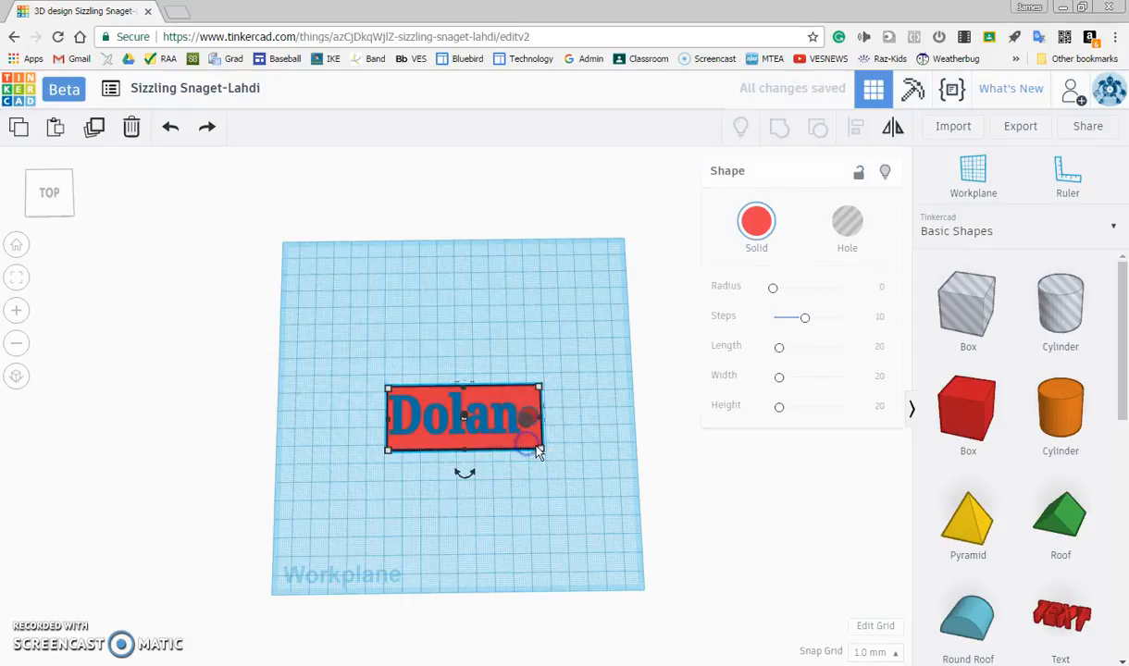
left_click_drag(541, 452, 551, 449)
left_click(570, 447)
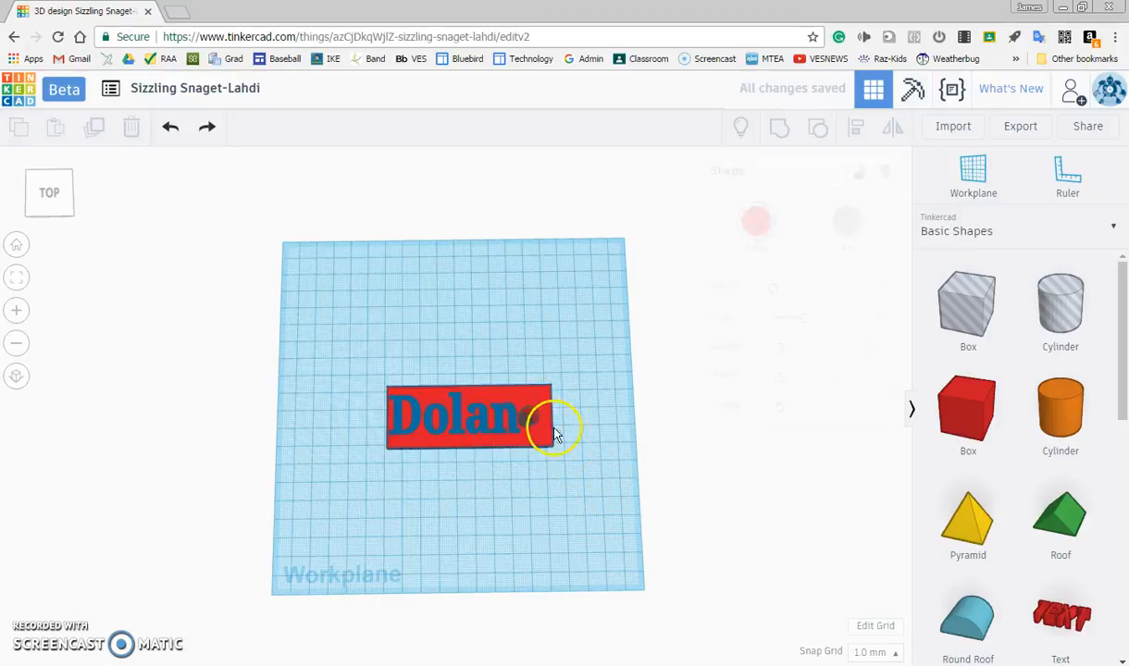
- Shift the cylinder hole slightly within the lengthened plate end and lower its height to 4 mm
left_click(538, 415)
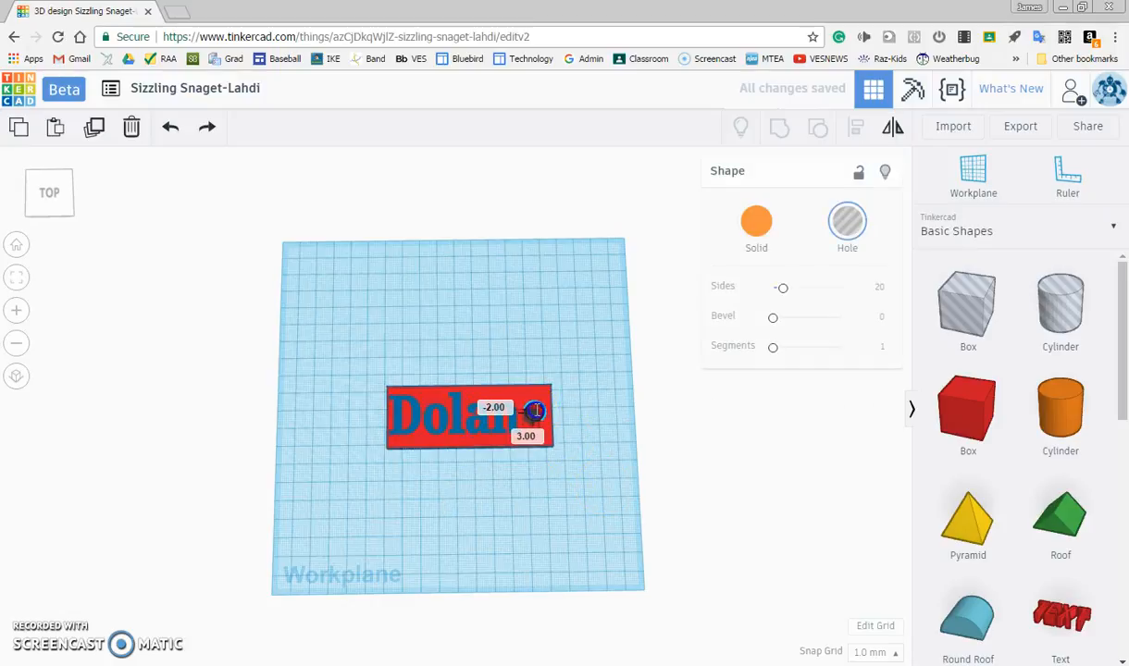
right_click_drag(574, 535, 530, 379)
left_click_drag(529, 387, 527, 407)
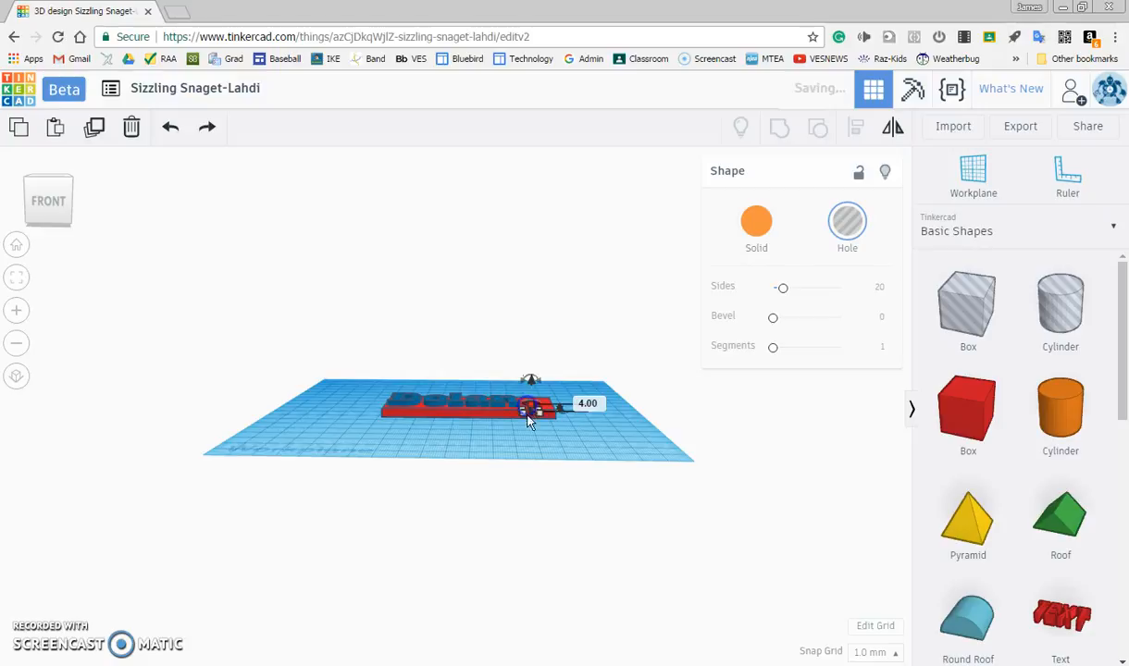
right_click_drag(606, 433, 520, 533)
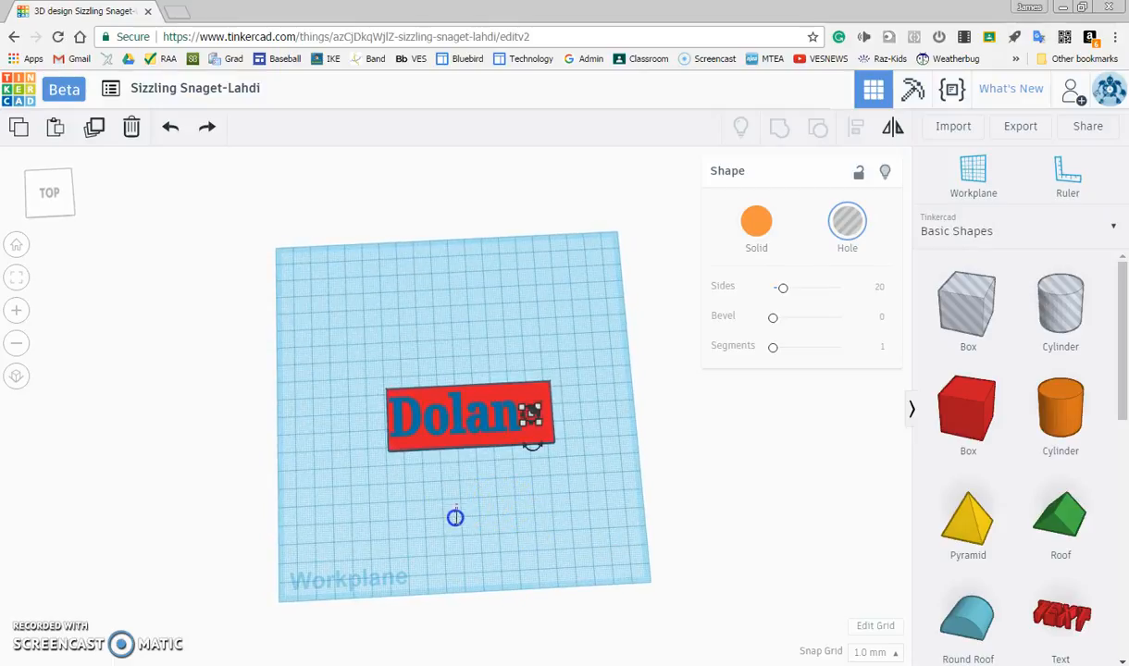
left_click(448, 532)
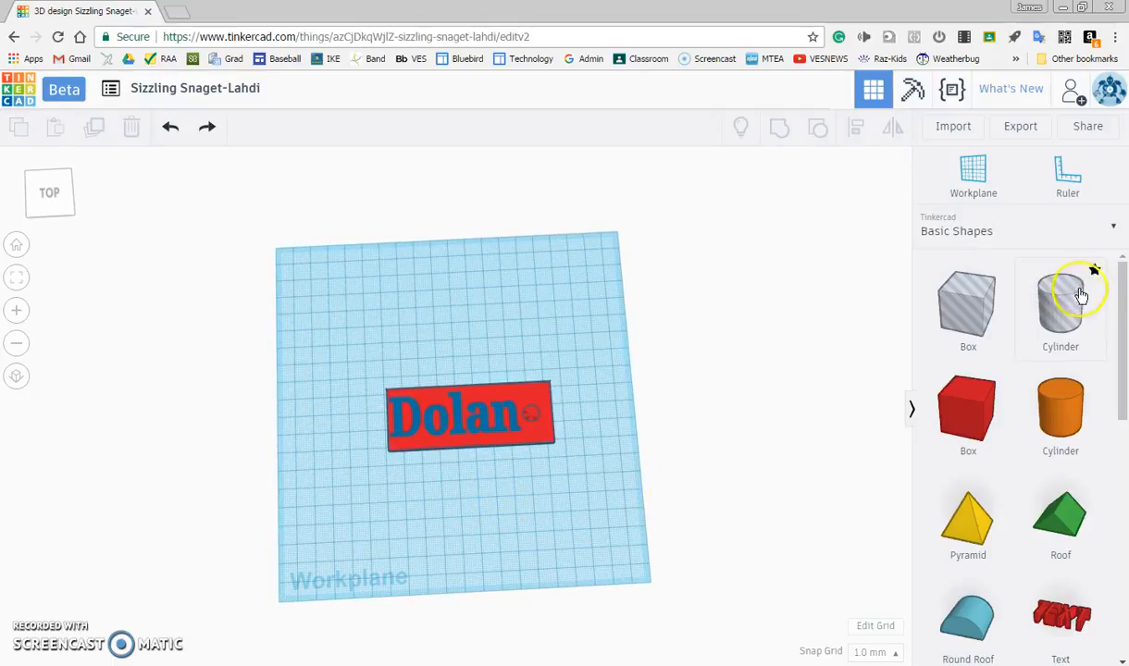
mouse_move(1123, 333)
left_mouse_down()
mouse_move(1123, 570)
mouse_move(1123, 331)
left_mouse_up()
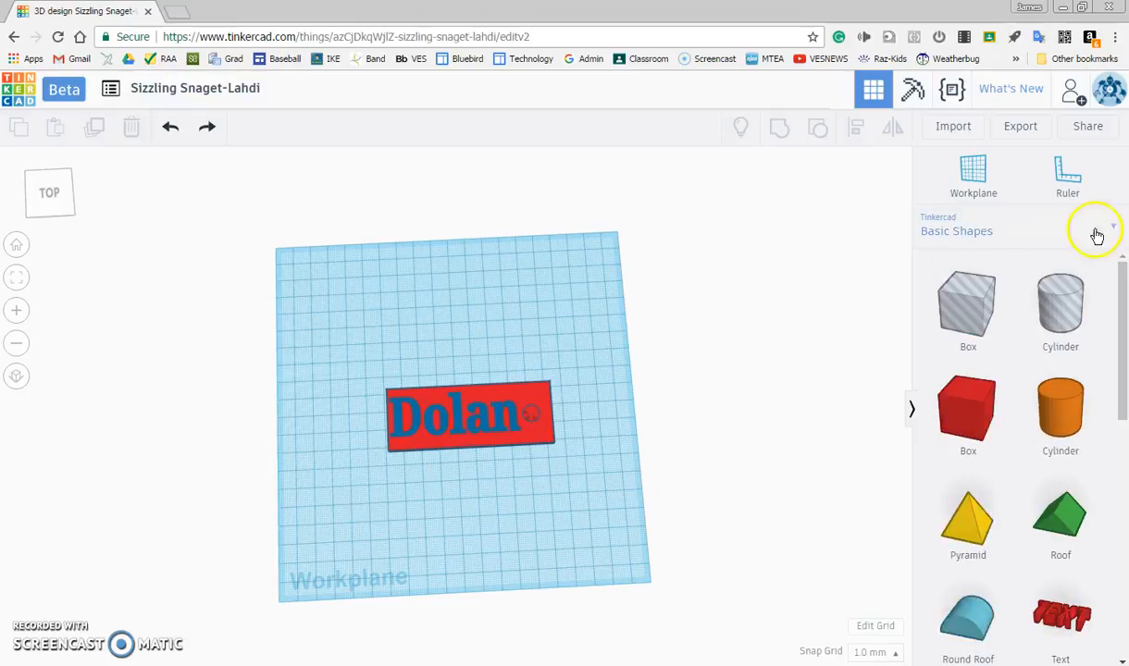
left_click(977, 239)
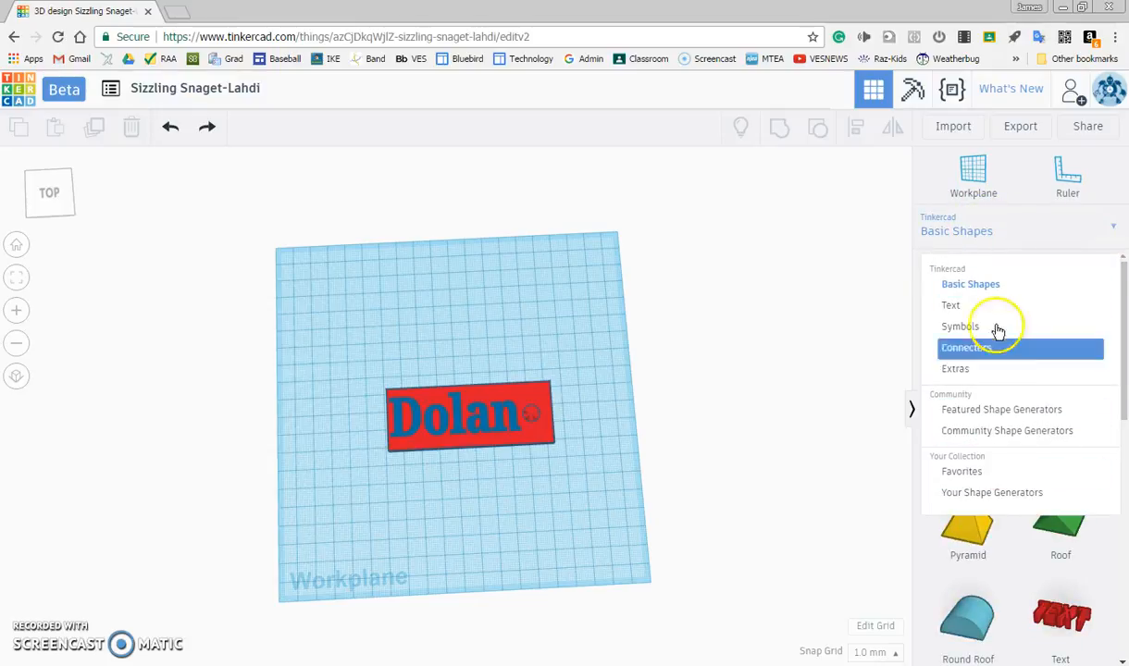
left_click(806, 323)
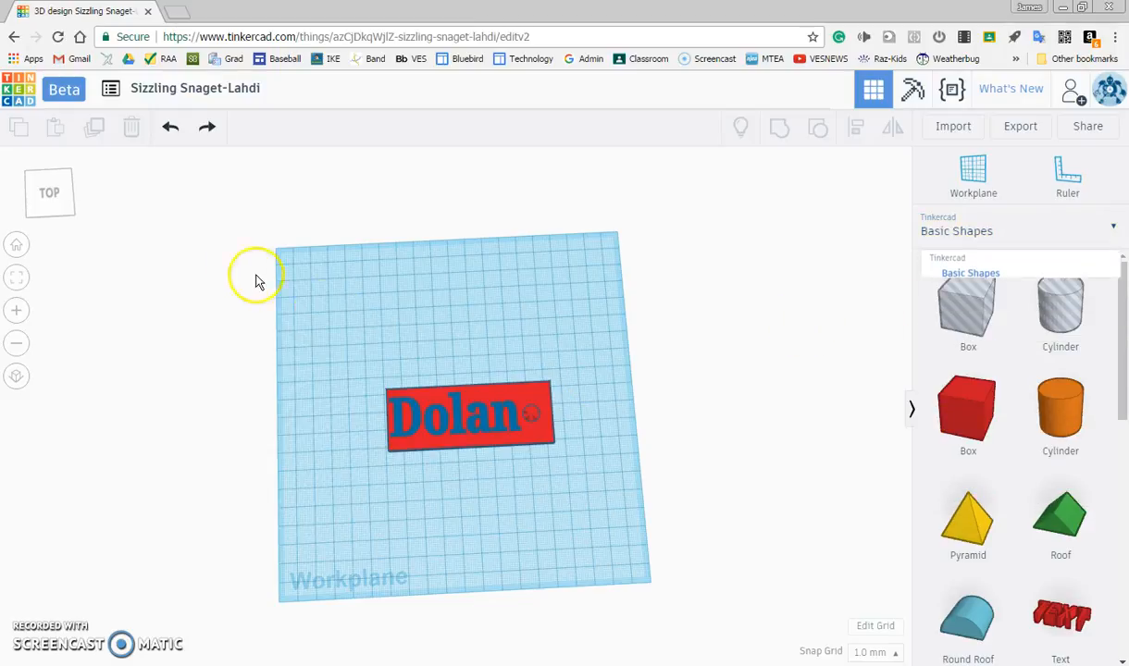
- Rename the design to the owner's surname followed by "Keychain"
left_click(192, 93)
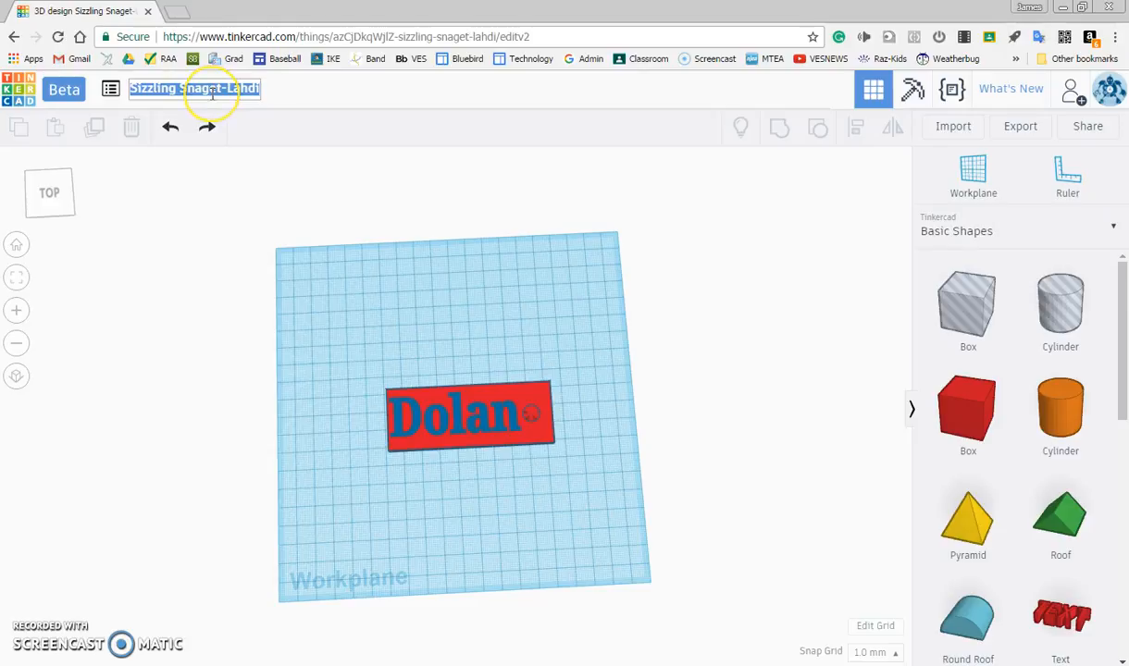
type("Dolan Keychain")
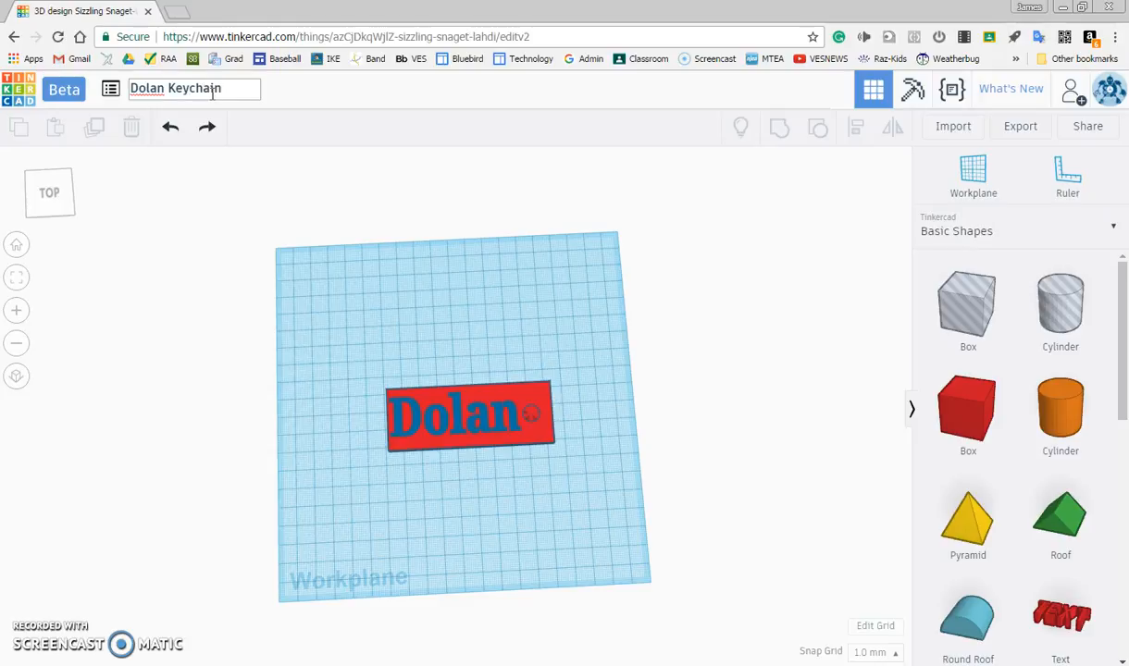
left_click(217, 179)
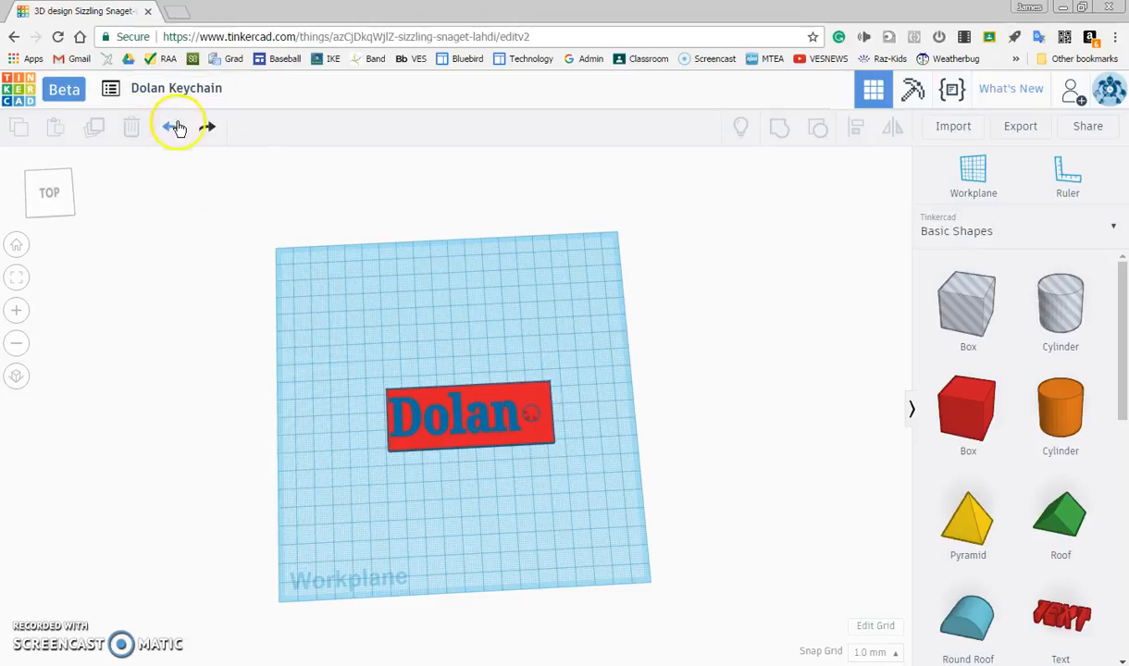
- Leave the editor for the recent designs page and sign out of the account
left_click(15, 103)
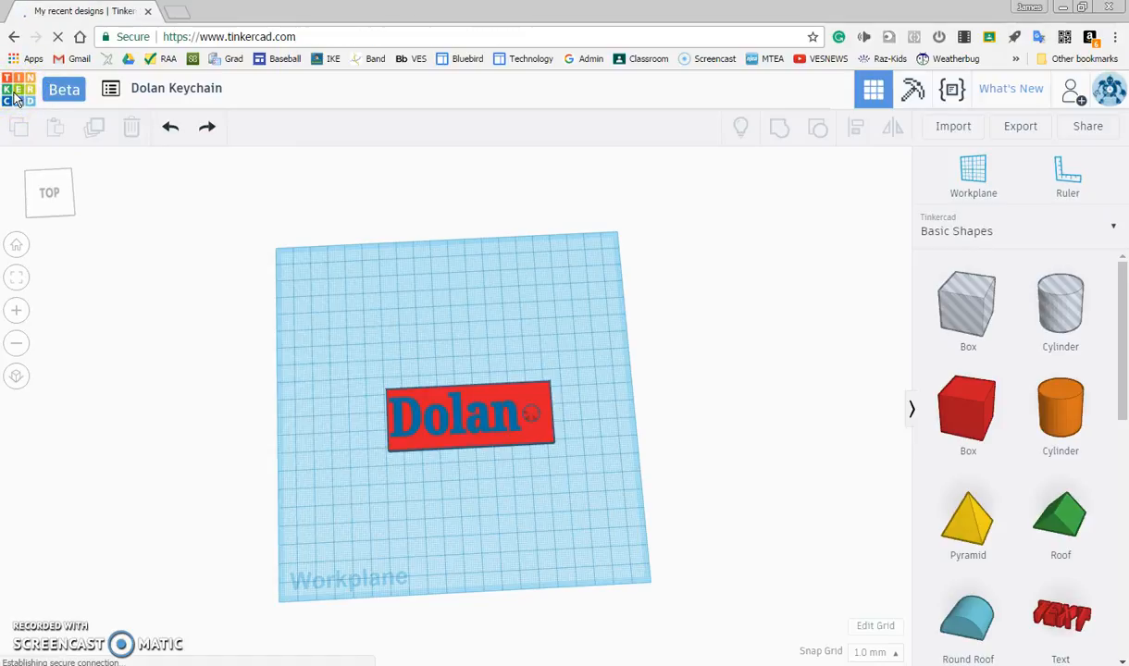
scroll(821, 564, "down", 1)
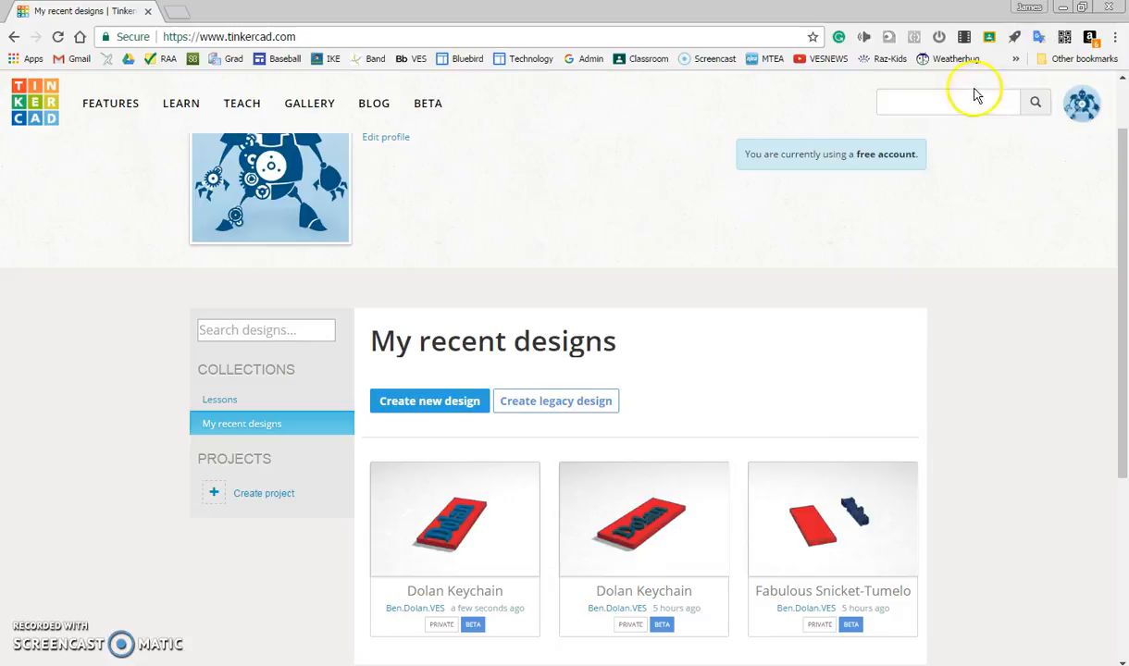
left_click(1083, 106)
left_click(1029, 322)
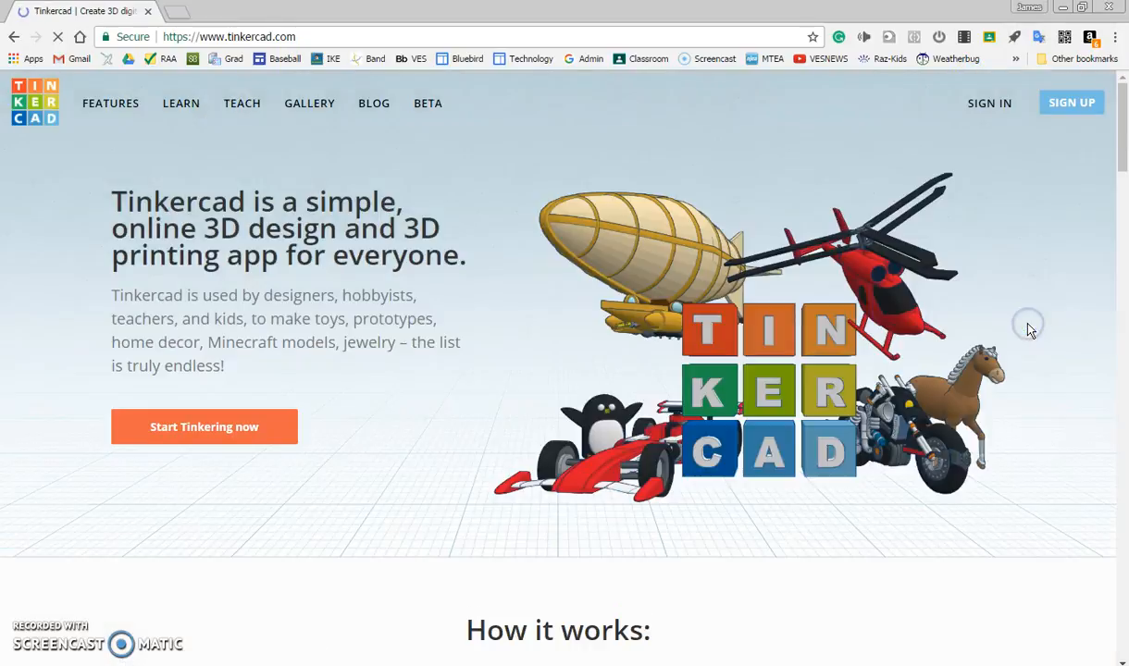